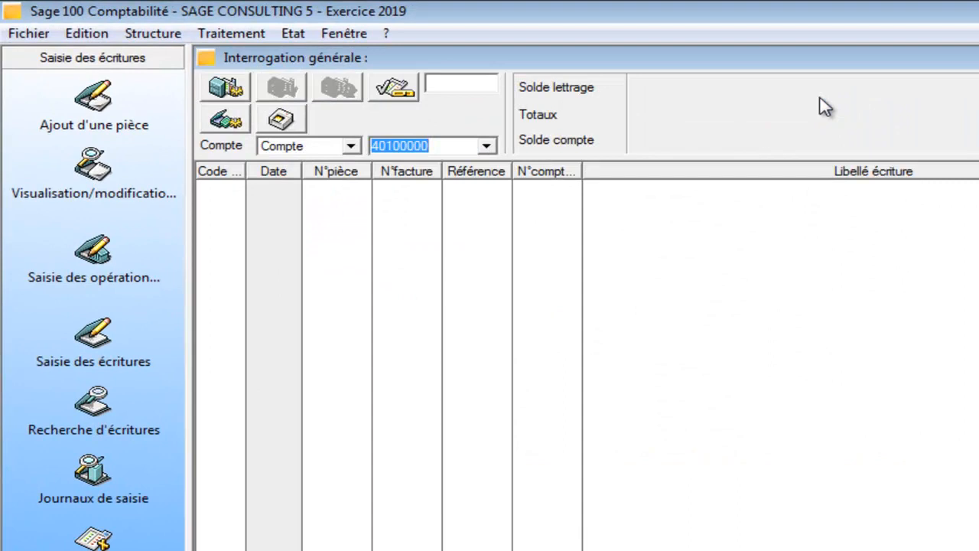
Step: Load the unlettered entries of supplier ledger account 40100000 and check the third-party account of its lines
{"action": "key", "text": "Tab"}
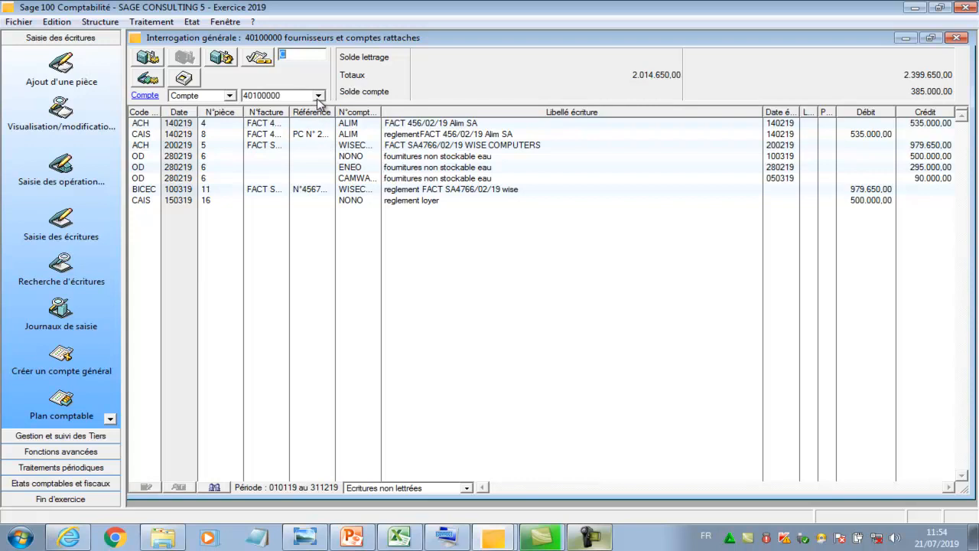
{"action": "left_click", "coordinate": [345, 127]}
{"action": "left_click", "coordinate": [352, 156]}
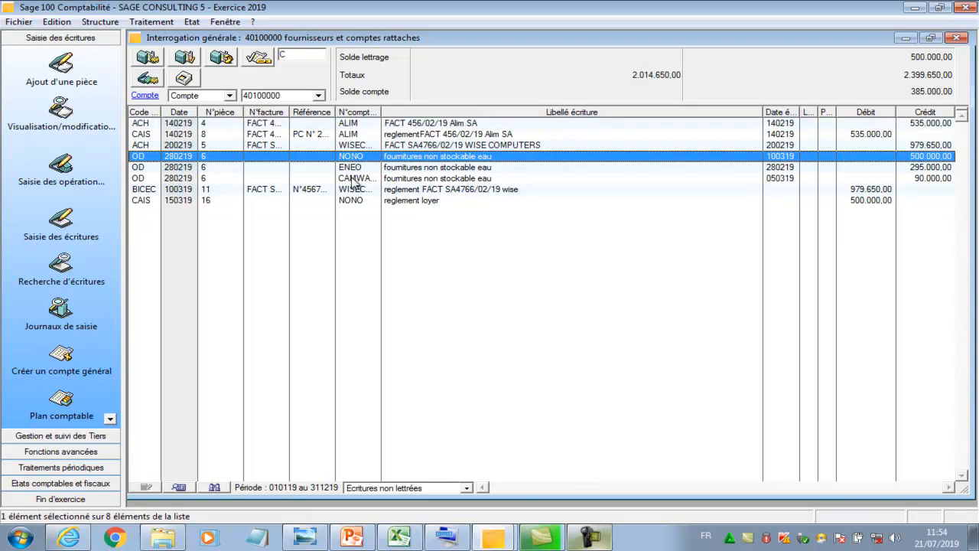
{"action": "left_click", "coordinate": [353, 179]}
{"action": "left_click", "coordinate": [353, 201]}
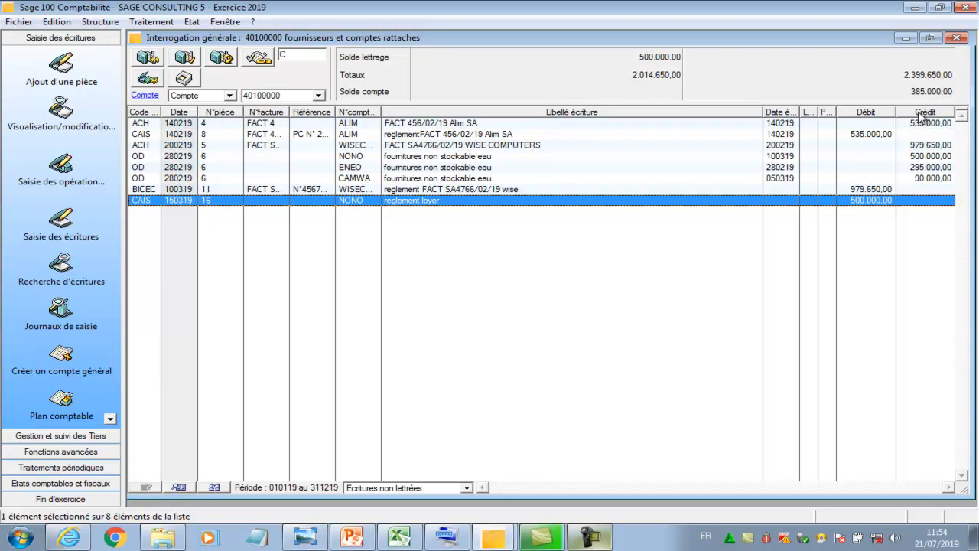
Step: Compare the debit payments with the matching credit invoices line by line in the supplier account
{"action": "left_click", "coordinate": [873, 135]}
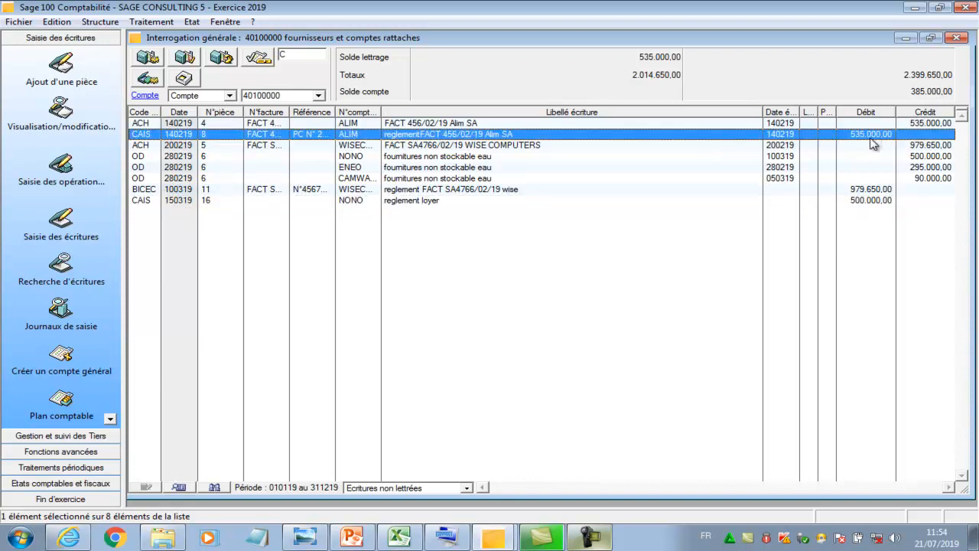
{"action": "left_click", "coordinate": [872, 191]}
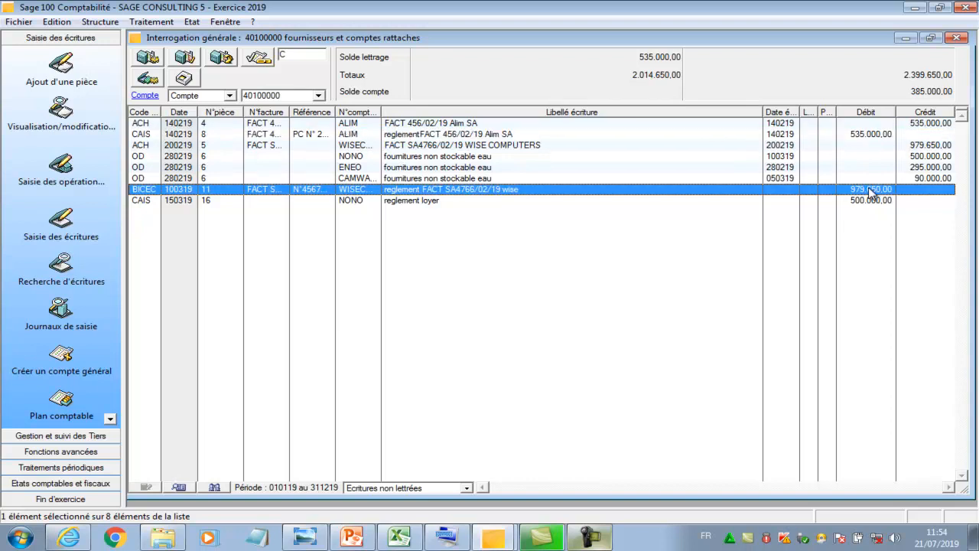
{"action": "left_click", "coordinate": [860, 202]}
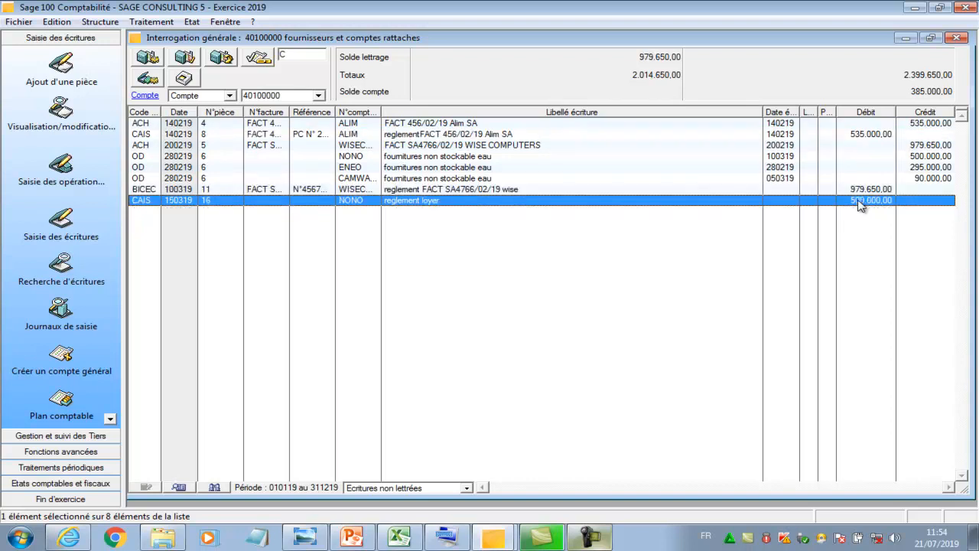
{"action": "left_click", "coordinate": [927, 156]}
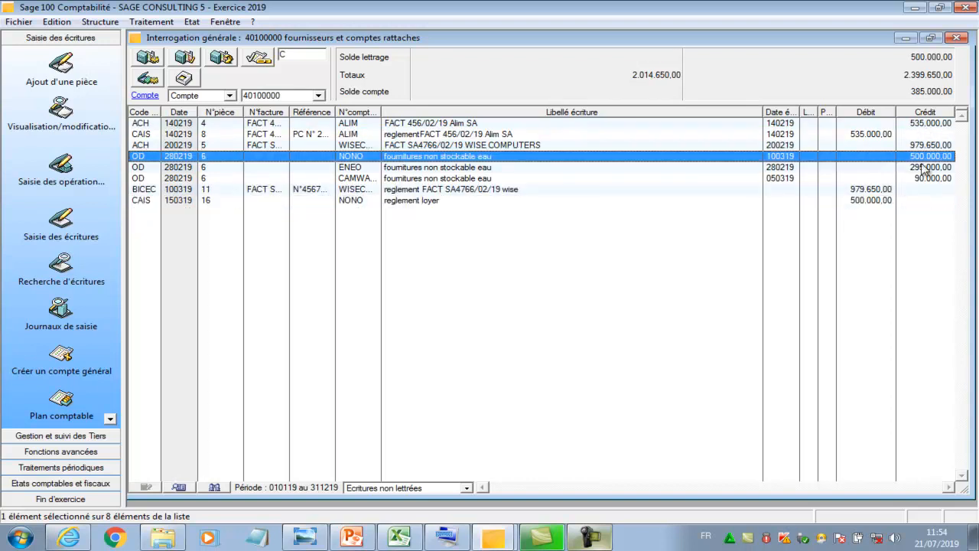
{"action": "left_click", "coordinate": [922, 125]}
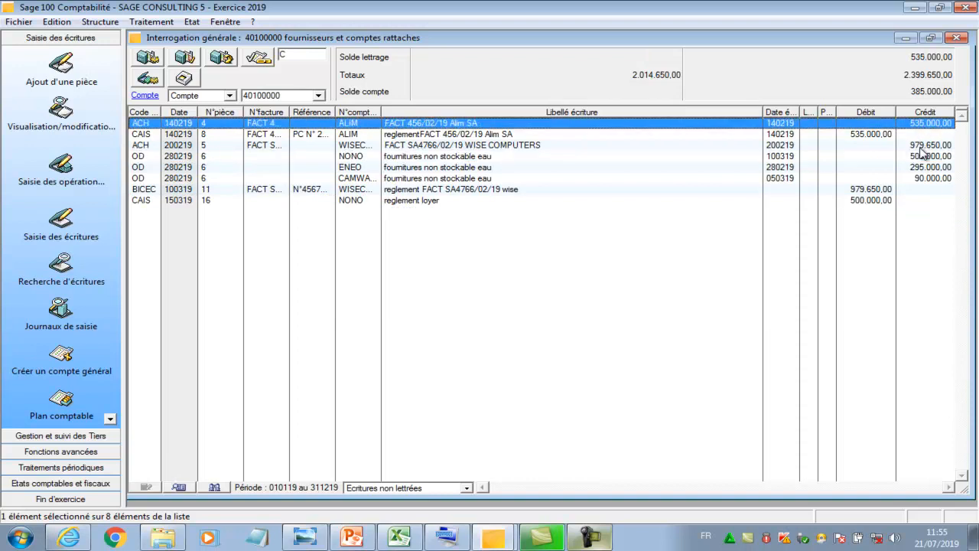
{"action": "left_click", "coordinate": [924, 145]}
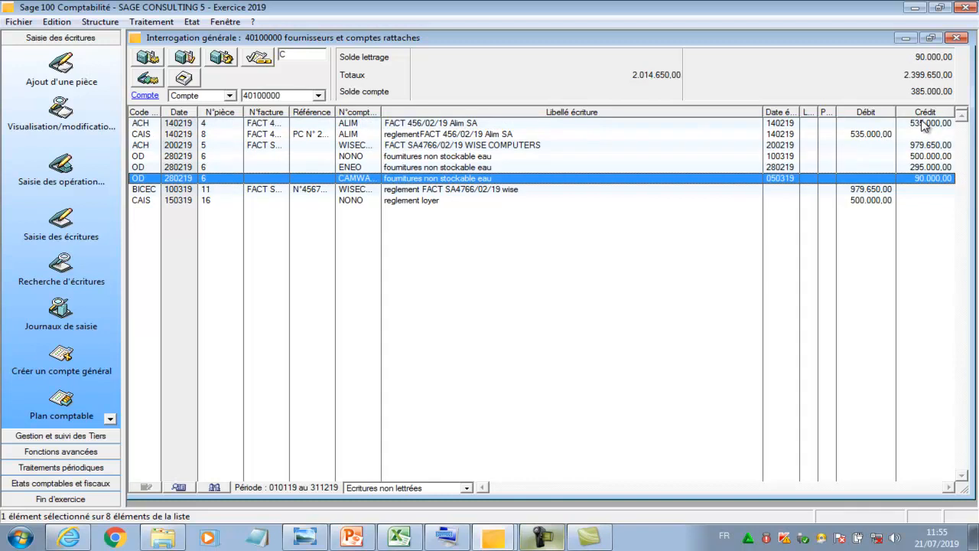
{"action": "left_click", "coordinate": [924, 124]}
{"action": "left_click", "coordinate": [882, 135]}
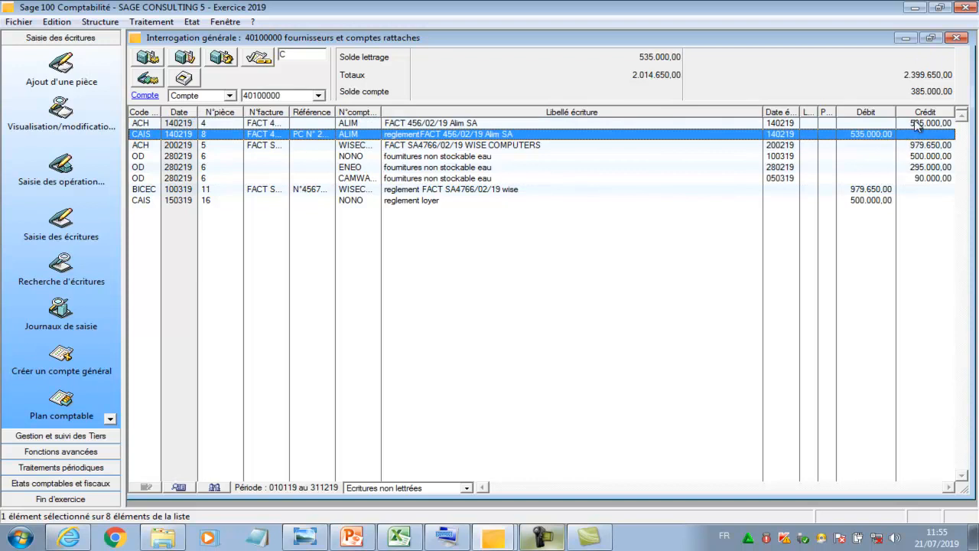
{"action": "left_click", "coordinate": [916, 124]}
{"action": "left_click", "coordinate": [882, 135]}
Step: Try to letter the ALIM, WISE COMPUTERS and 500.000,00 rent entries together in a single selection of debits and credits
{"action": "left_click", "coordinate": [912, 124]}
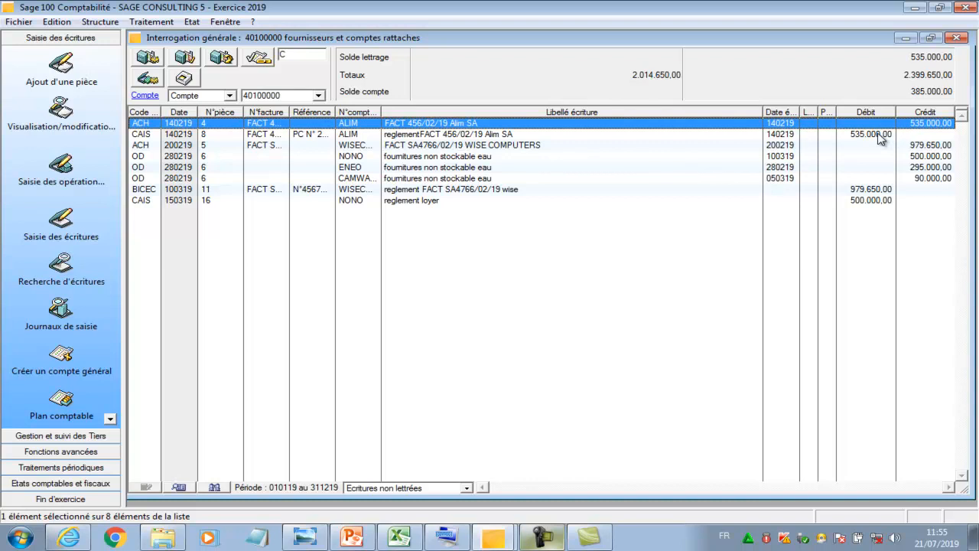
{"action": "left_click", "coordinate": [880, 134], "text": "ctrl"}
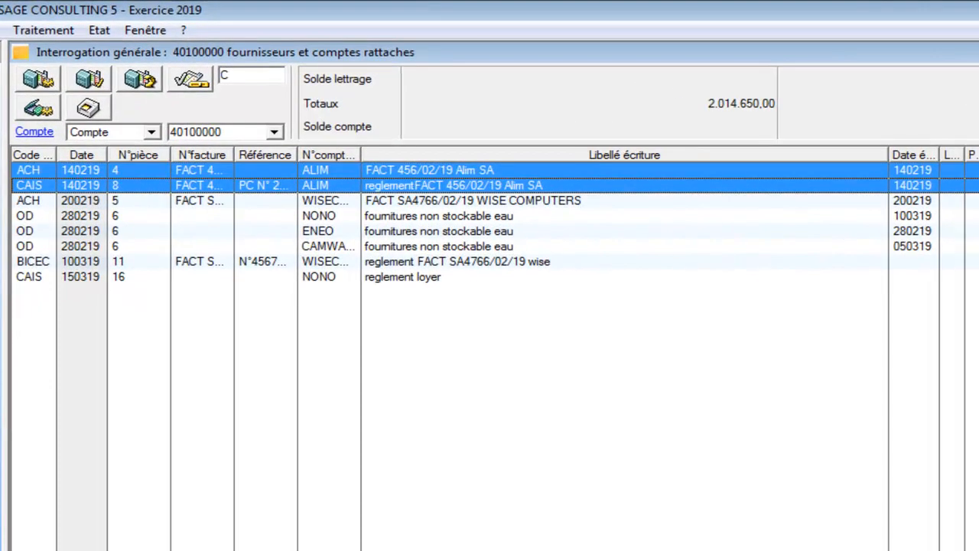
{"action": "left_click", "coordinate": [32, 171]}
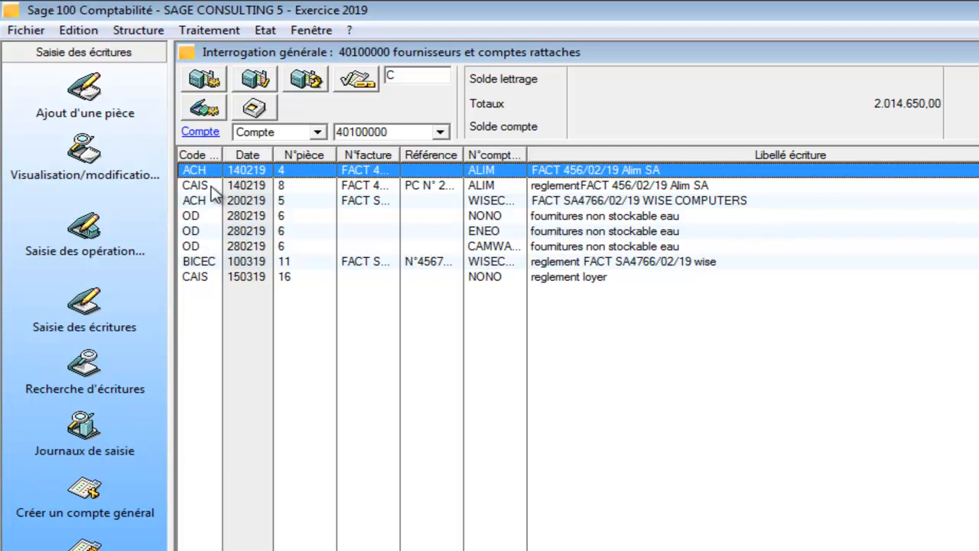
{"action": "left_click", "coordinate": [212, 186], "text": "shift"}
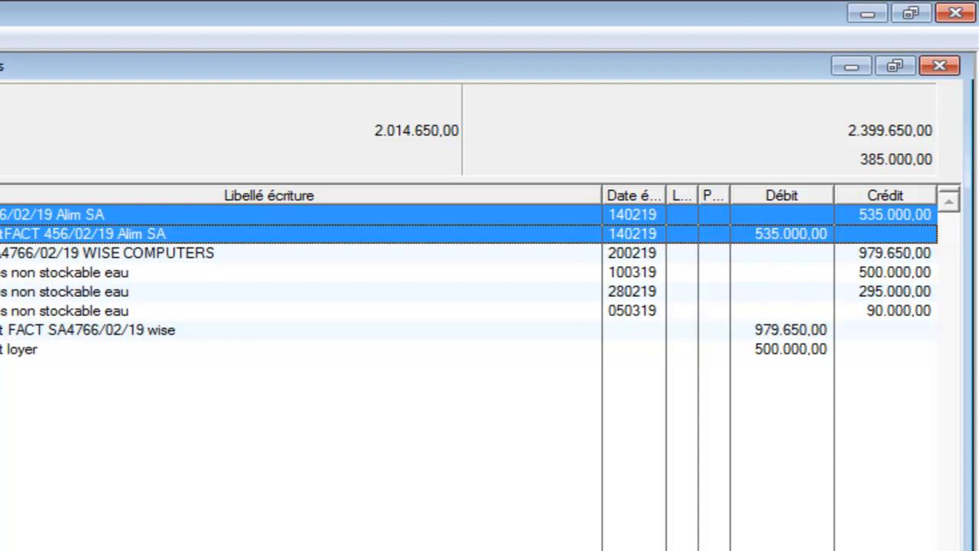
{"action": "left_click", "coordinate": [7, 254], "text": "ctrl"}
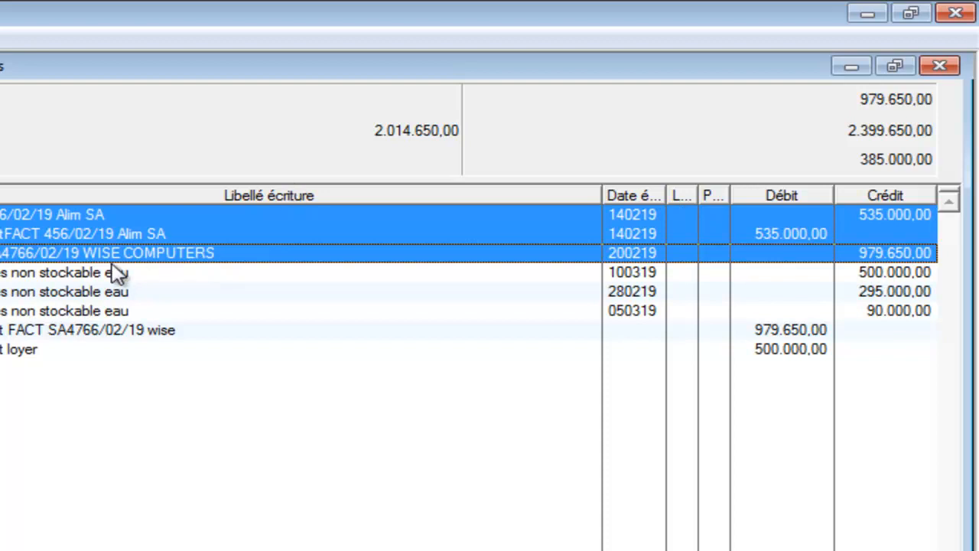
{"action": "left_click", "coordinate": [71, 331], "text": "ctrl"}
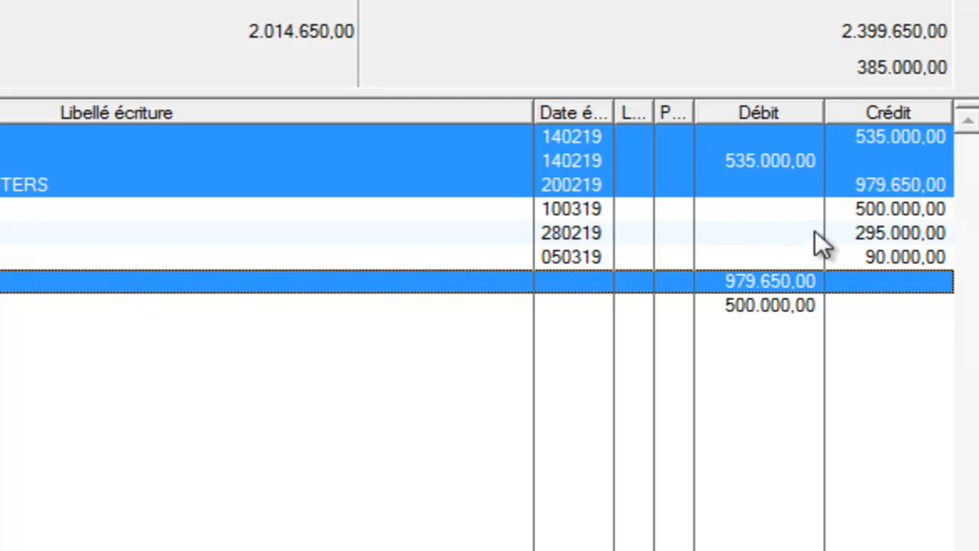
{"action": "left_click", "coordinate": [832, 211], "text": "ctrl"}
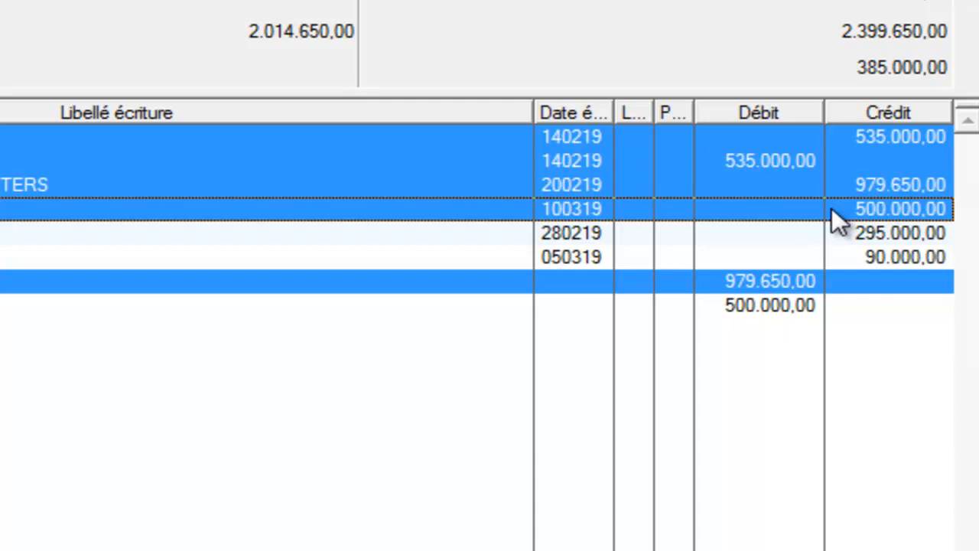
{"action": "left_click", "coordinate": [744, 306], "text": "ctrl"}
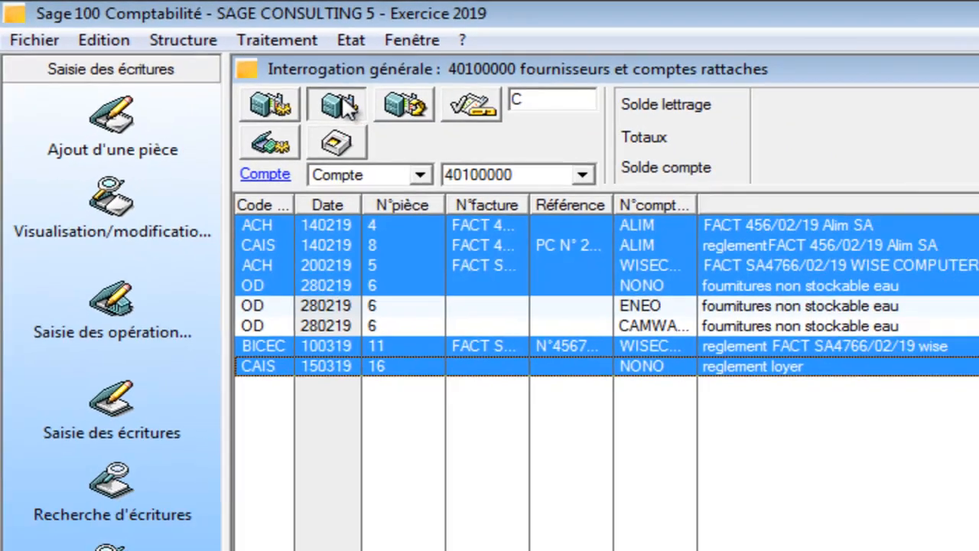
{"action": "left_click", "coordinate": [440, 136]}
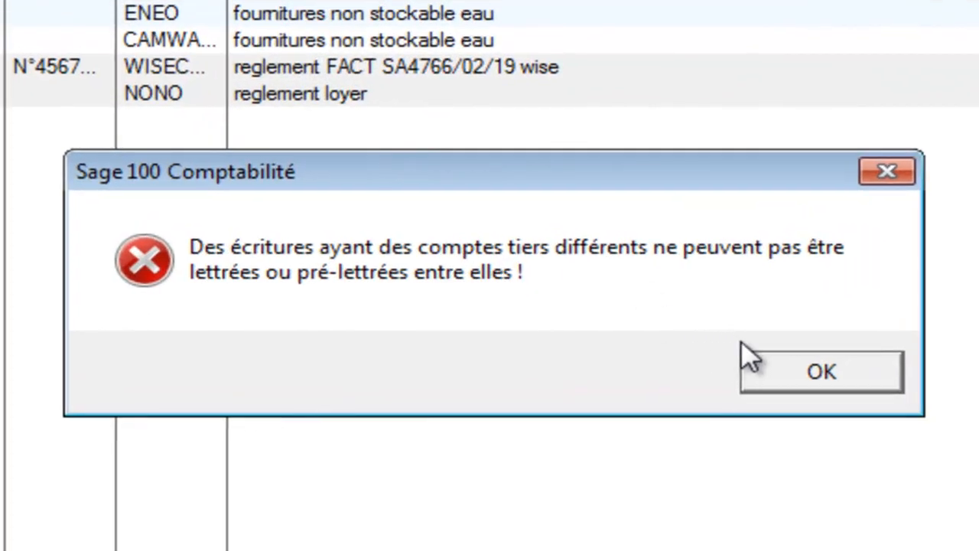
{"action": "left_click", "coordinate": [821, 374]}
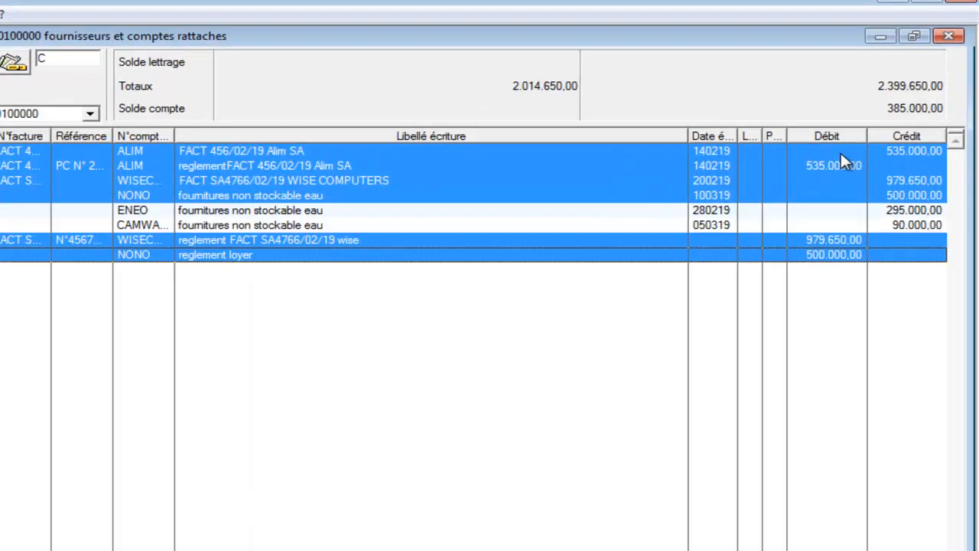
Step: Letter the ALIM invoice FACT 456/02/19 with its CAIS payment, and the WISE COMPUTERS invoice FACT SA4766/02/19 with its BICEC payment
{"action": "left_click", "coordinate": [879, 124]}
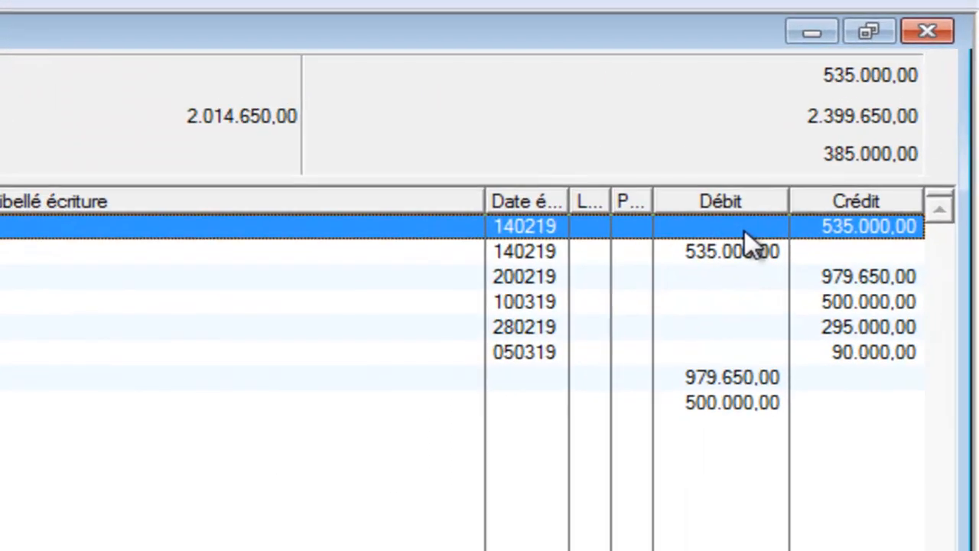
{"action": "left_click", "coordinate": [718, 254], "text": "ctrl"}
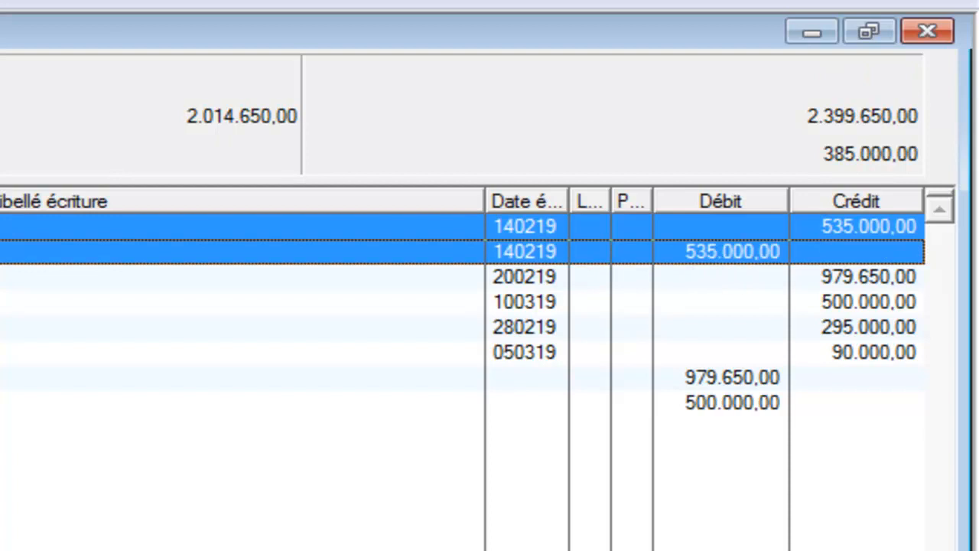
{"action": "key", "text": "Delete"}
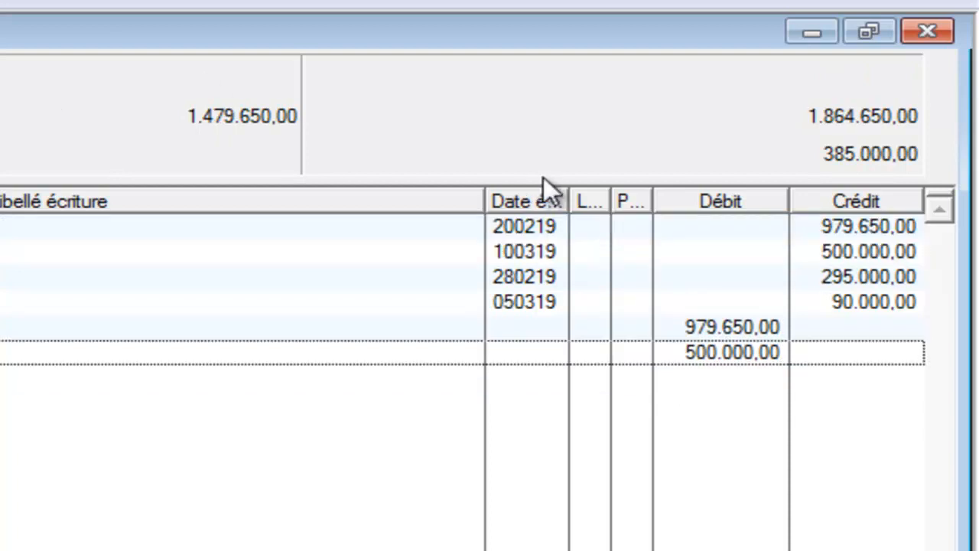
{"action": "left_click", "coordinate": [823, 219]}
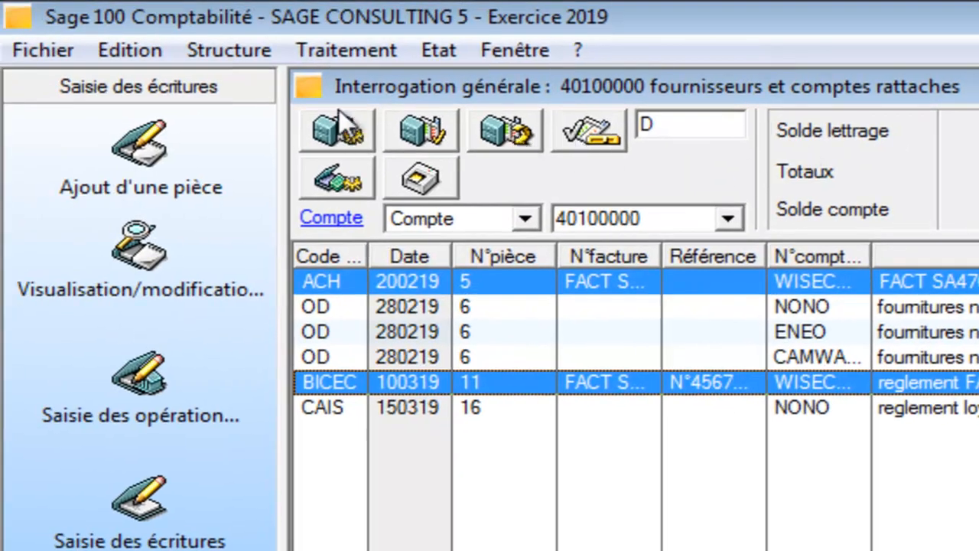
{"action": "left_click", "coordinate": [423, 139]}
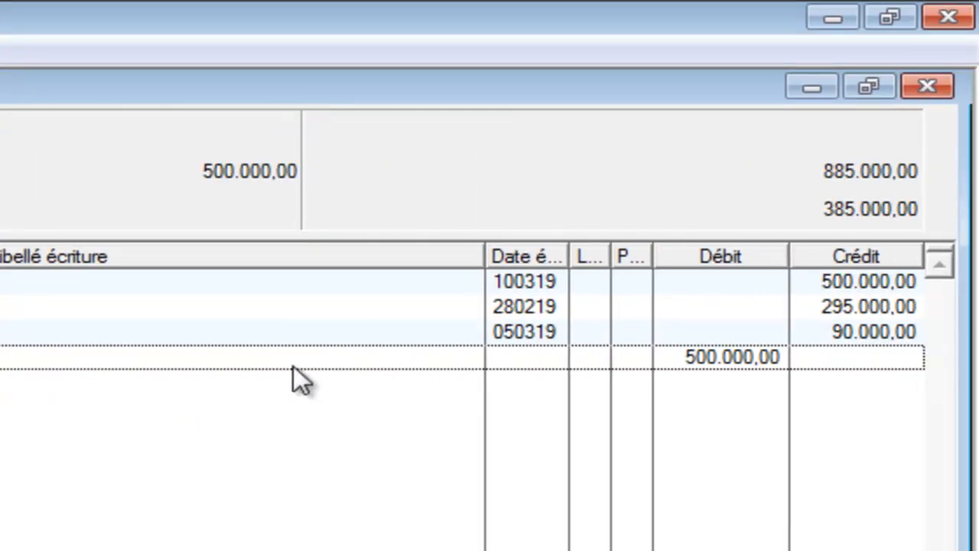
Step: Letter the 500.000,00 rent payment in journal CAIS with the matching OD credit entry
{"action": "left_click", "coordinate": [294, 366]}
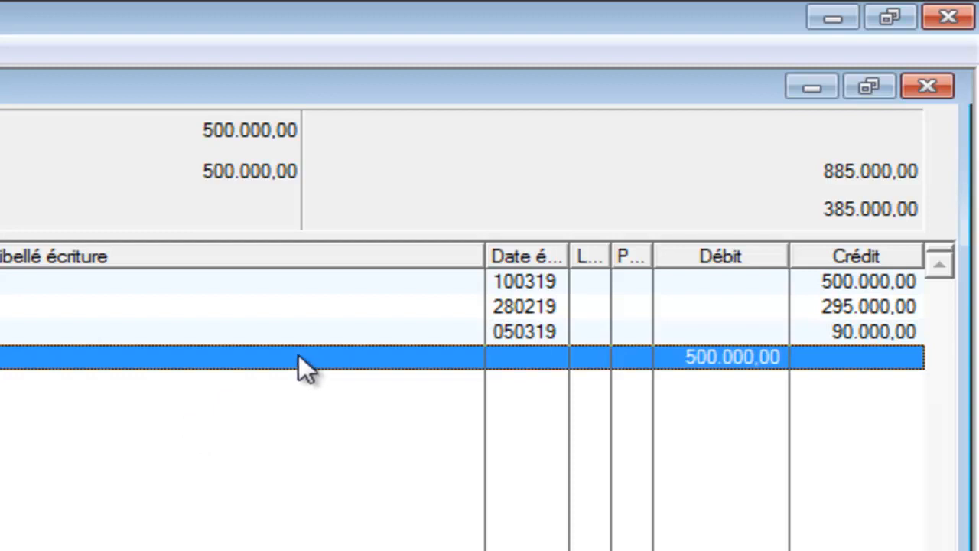
{"action": "left_click", "coordinate": [453, 282], "text": "ctrl"}
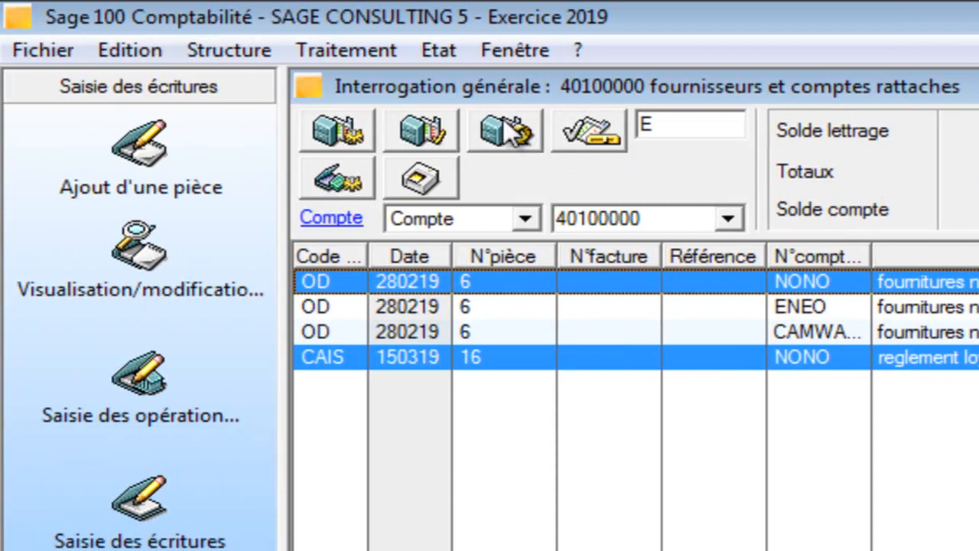
{"action": "left_click", "coordinate": [417, 134]}
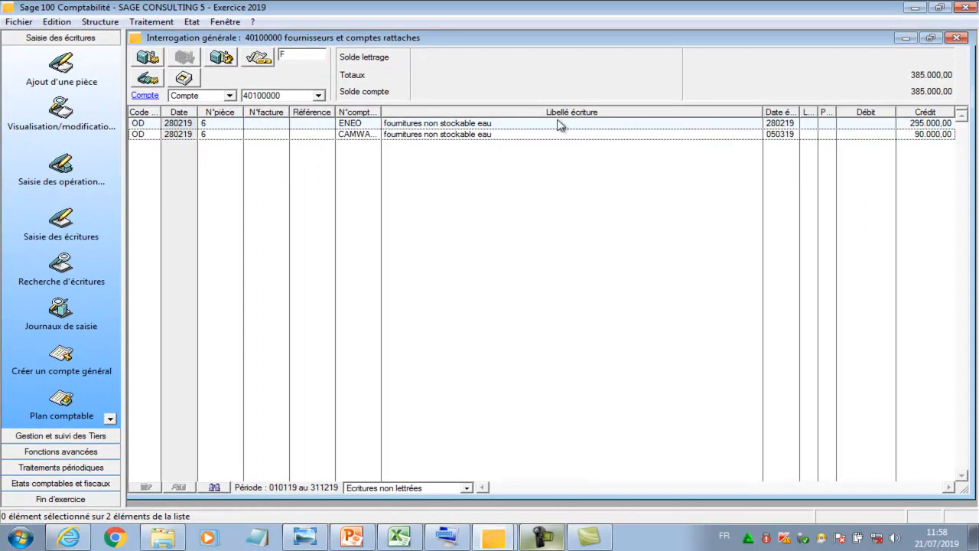
Step: Try to letter the two remaining OD credit entries, 295.000,00 for ENEO and 90.000,00, with each other
{"action": "left_click", "coordinate": [738, 123]}
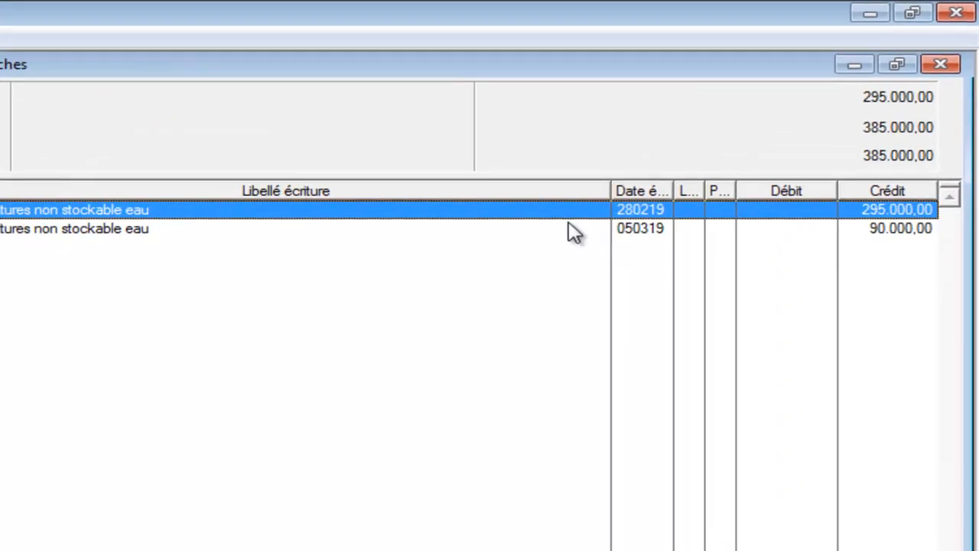
{"action": "left_click", "coordinate": [755, 132]}
{"action": "left_click", "coordinate": [592, 219]}
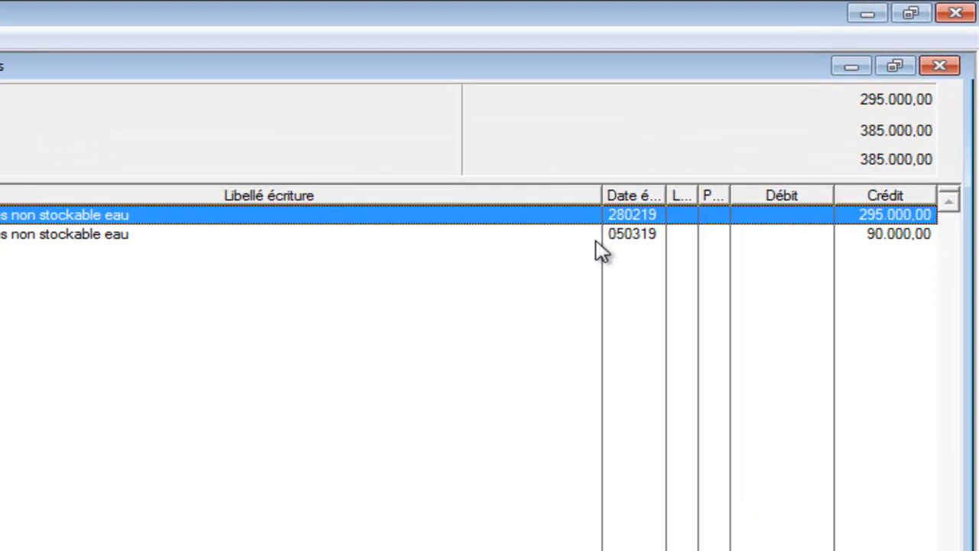
{"action": "left_click", "coordinate": [596, 240]}
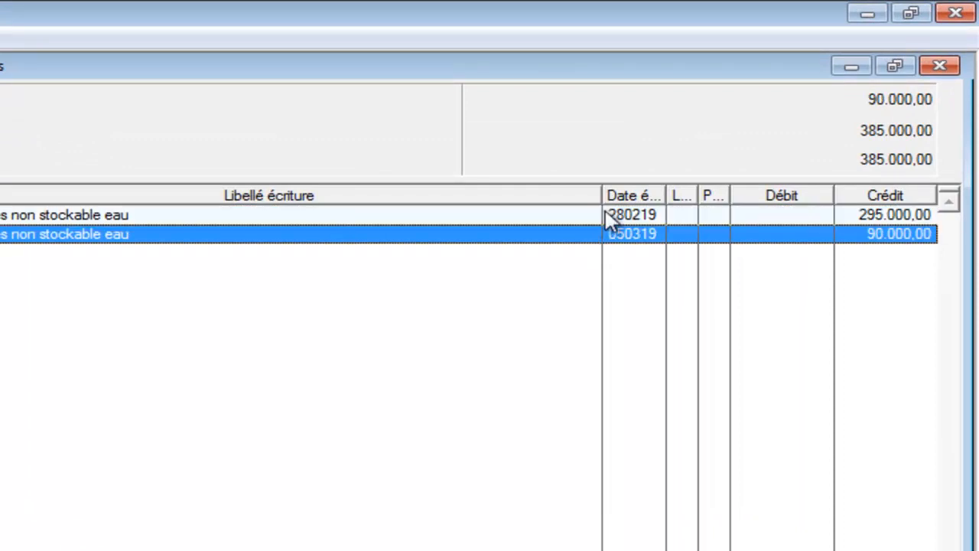
{"action": "left_click", "coordinate": [610, 219], "text": "ctrl"}
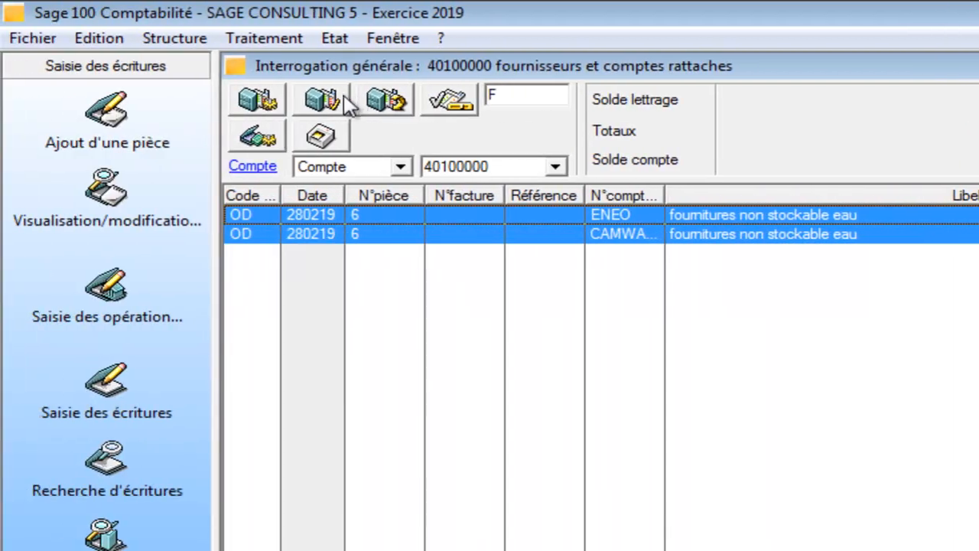
{"action": "left_click", "coordinate": [200, 99]}
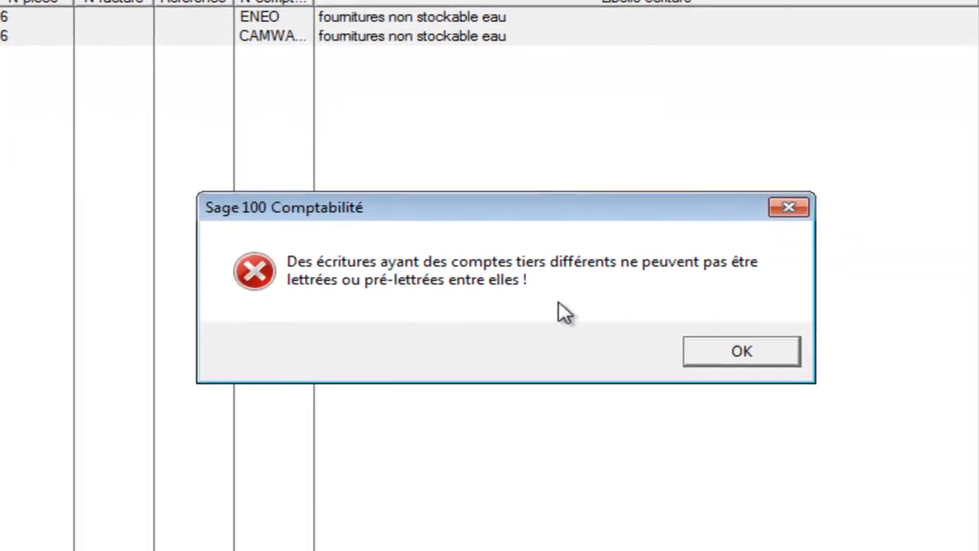
{"action": "left_click", "coordinate": [794, 209]}
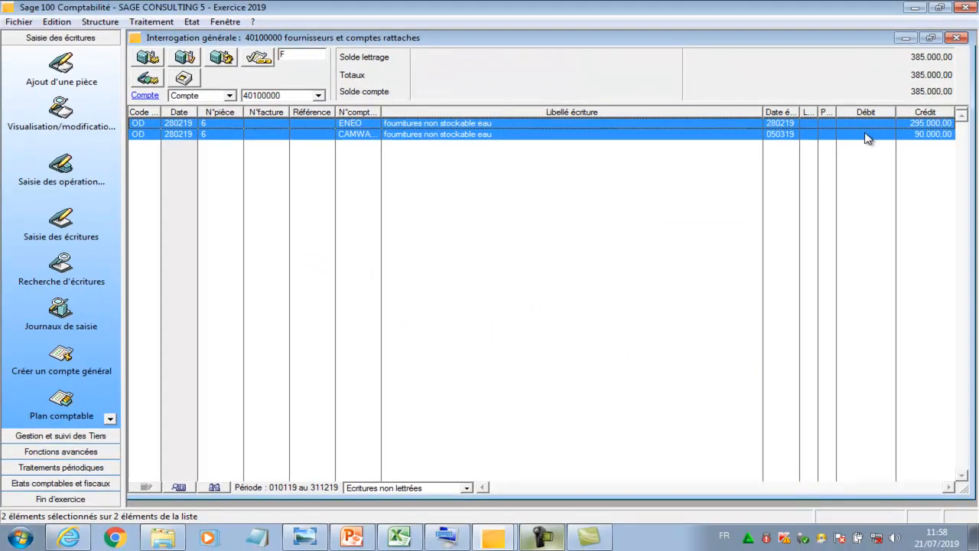
{"action": "left_click", "coordinate": [866, 134]}
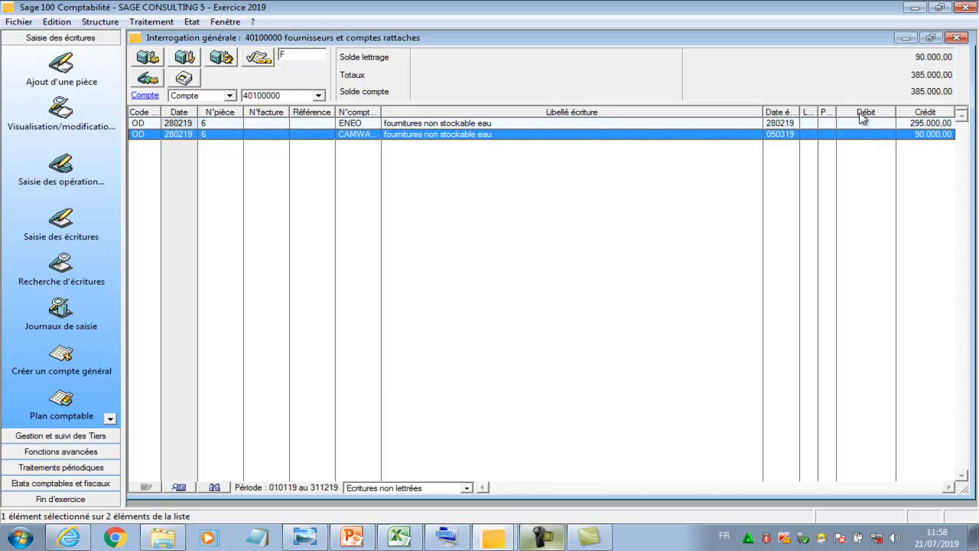
Step: Check the unlettered ENEO and CAMWATER credit entries in account 40100000 and the available entry filters
{"action": "left_click", "coordinate": [862, 124]}
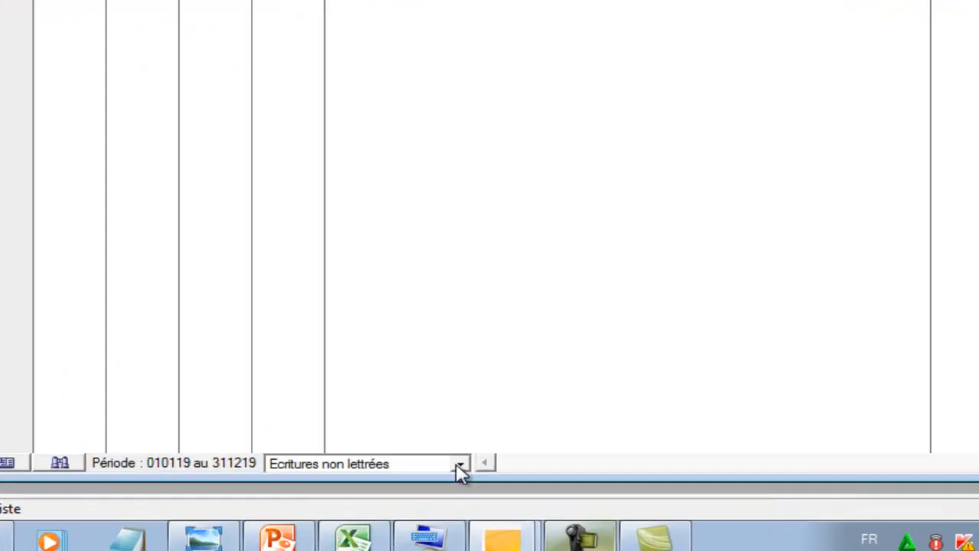
{"action": "left_click", "coordinate": [459, 470]}
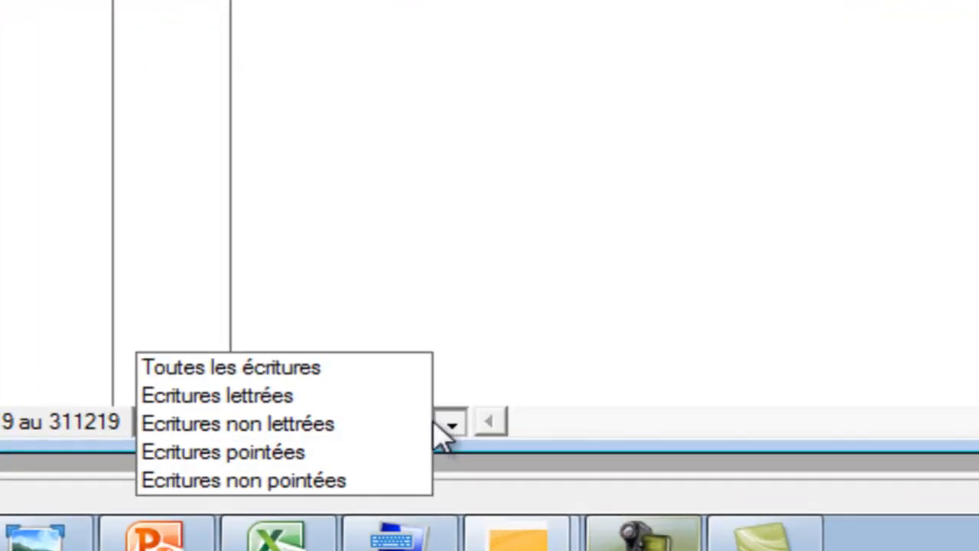
{"action": "left_click", "coordinate": [453, 465]}
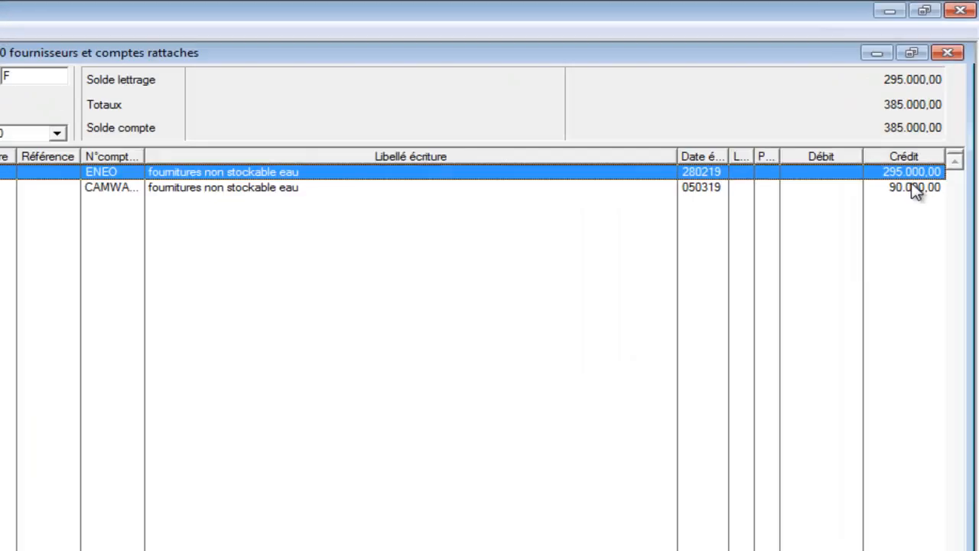
{"action": "left_click", "coordinate": [916, 189]}
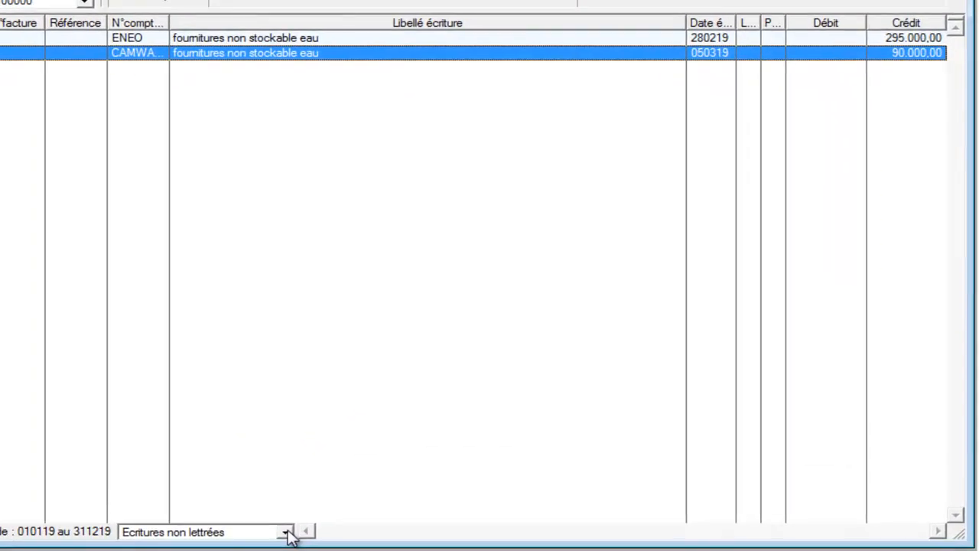
{"action": "left_click", "coordinate": [287, 534]}
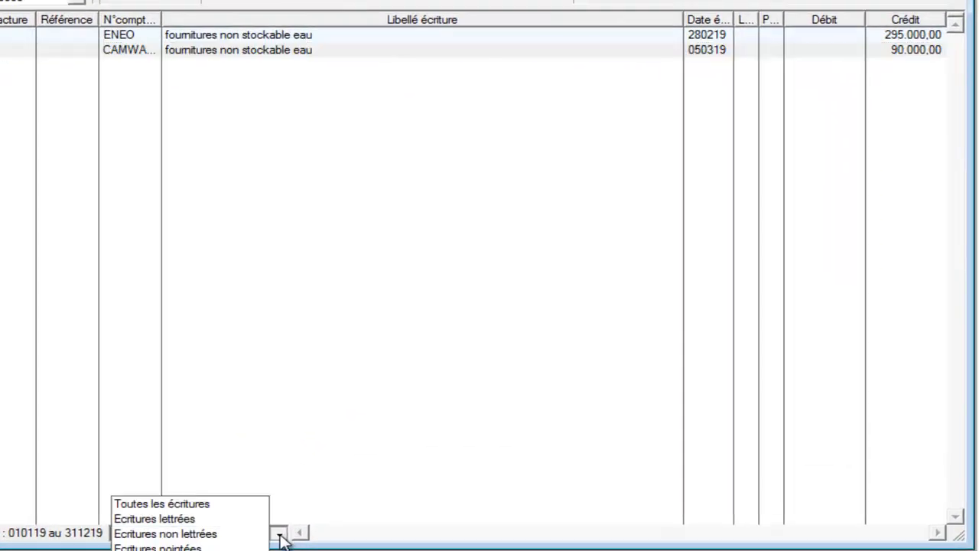
{"action": "left_click", "coordinate": [229, 523]}
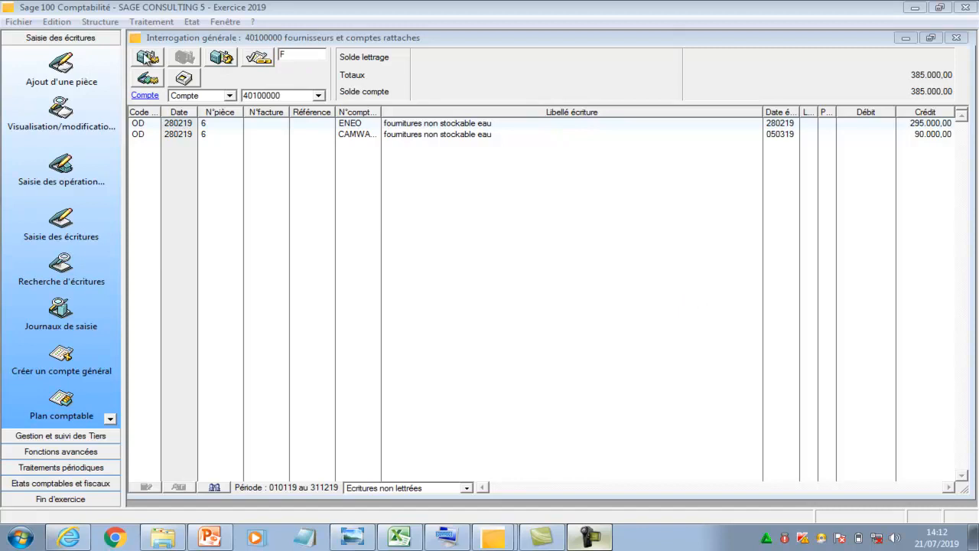
Step: View the automatic lettering settings for account 40100000 and close them without running the lettering
{"action": "left_click", "coordinate": [147, 58]}
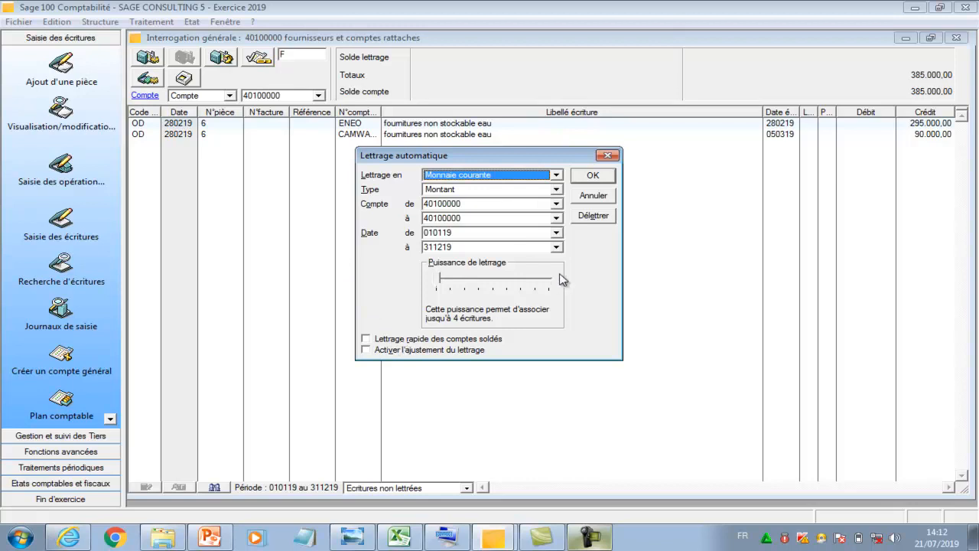
{"action": "left_click", "coordinate": [608, 156]}
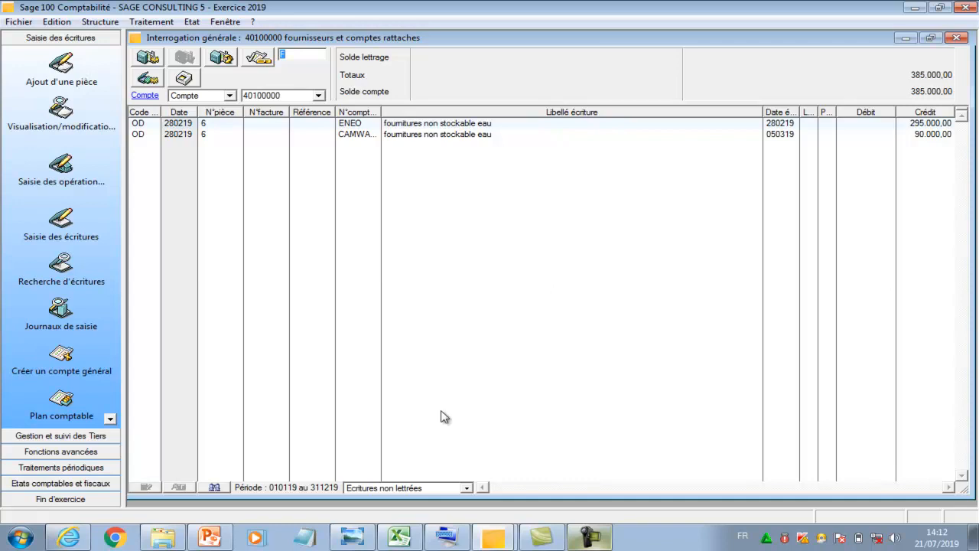
Step: Filter account 40100000 to Ecritures lettrées to review its lettered entries, and close the general query
{"action": "left_click", "coordinate": [467, 488]}
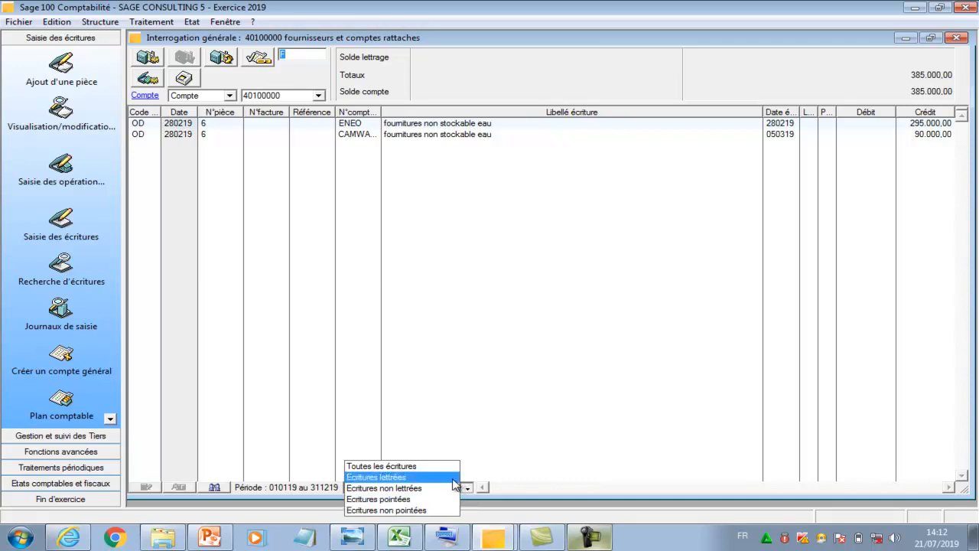
{"action": "left_click", "coordinate": [453, 478]}
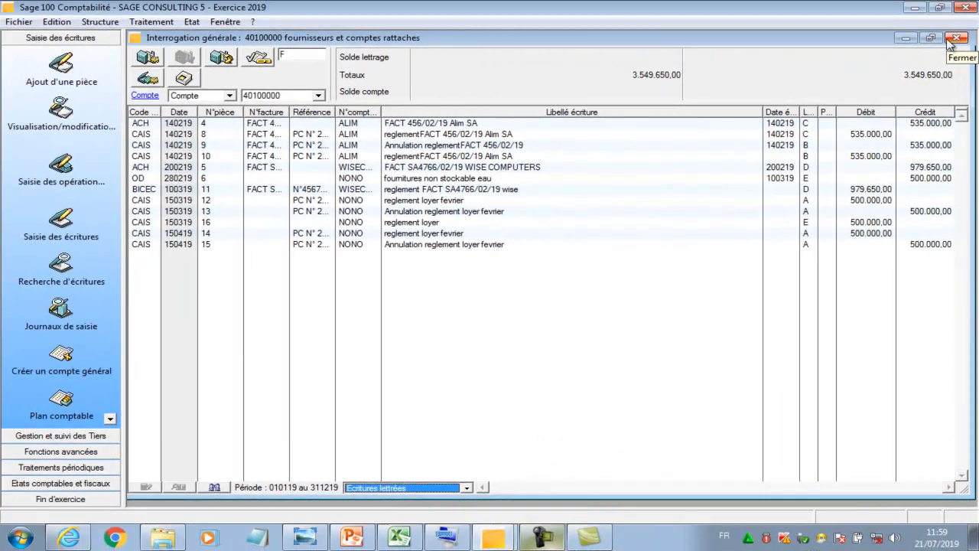
{"action": "left_click", "coordinate": [956, 39]}
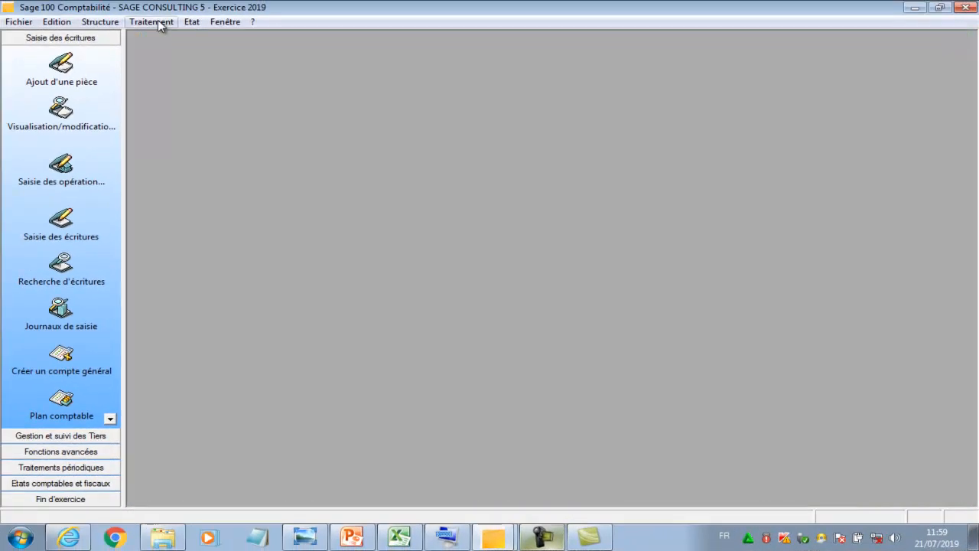
Step: Open the third-party query (Interrogation tiers) for supplier ALIM and maximize it
{"action": "left_click", "coordinate": [159, 24]}
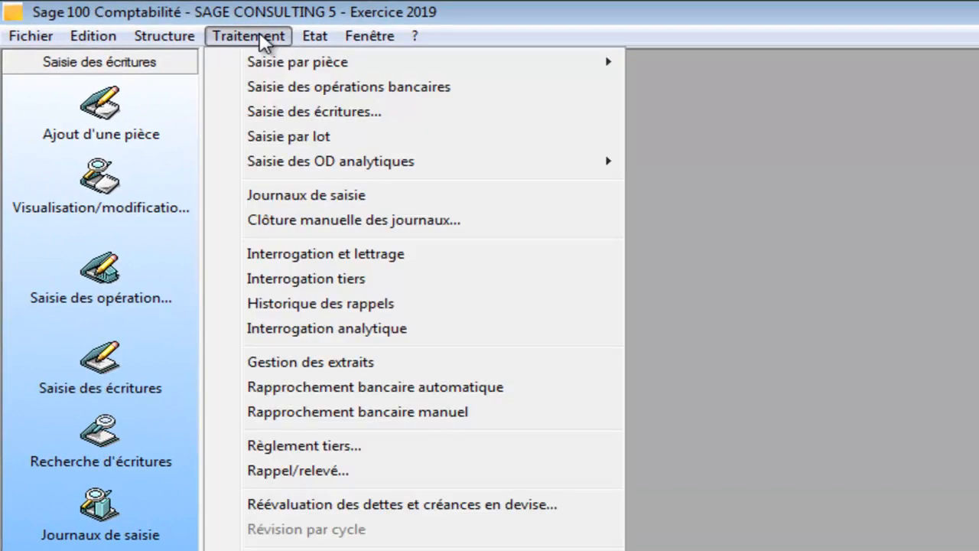
{"action": "left_click", "coordinate": [315, 279]}
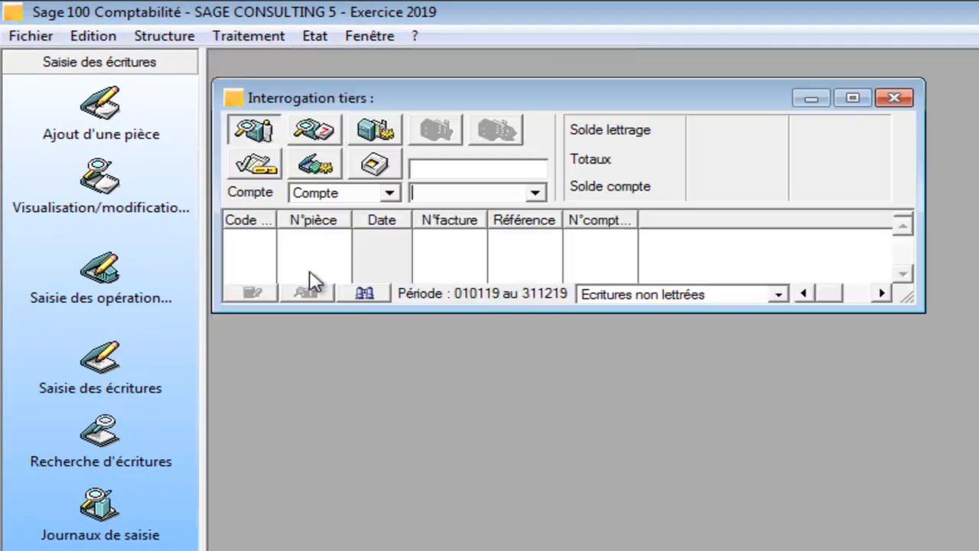
{"action": "left_click", "coordinate": [536, 193]}
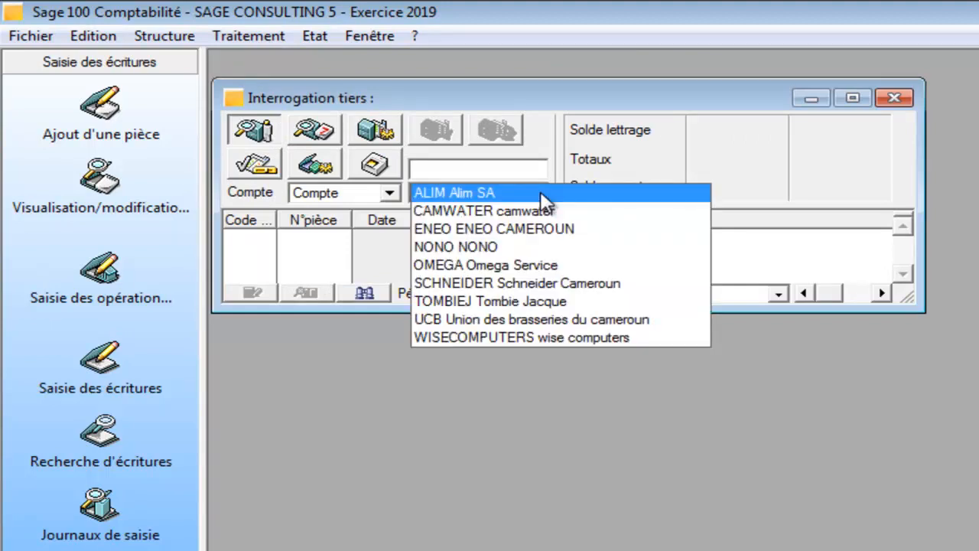
{"action": "left_click", "coordinate": [541, 194]}
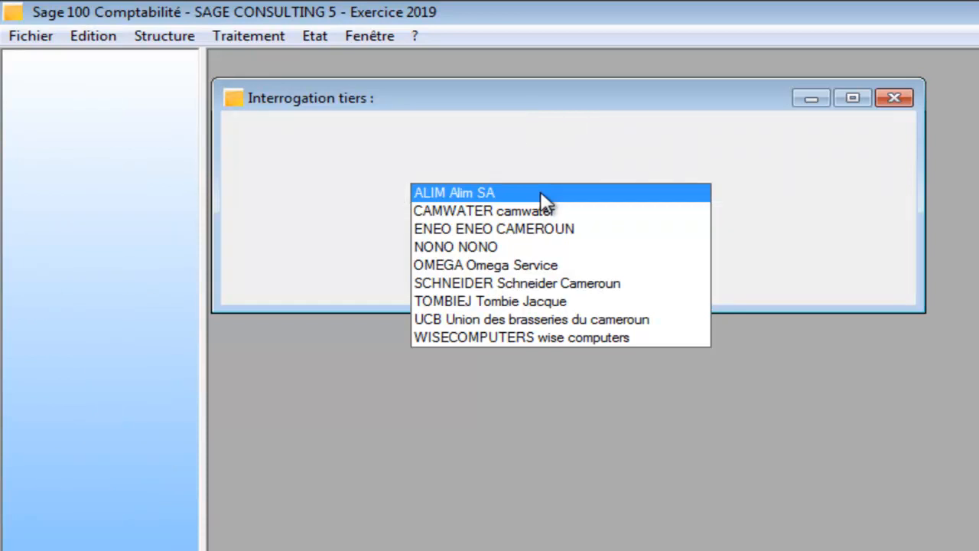
{"action": "key", "text": "Tab"}
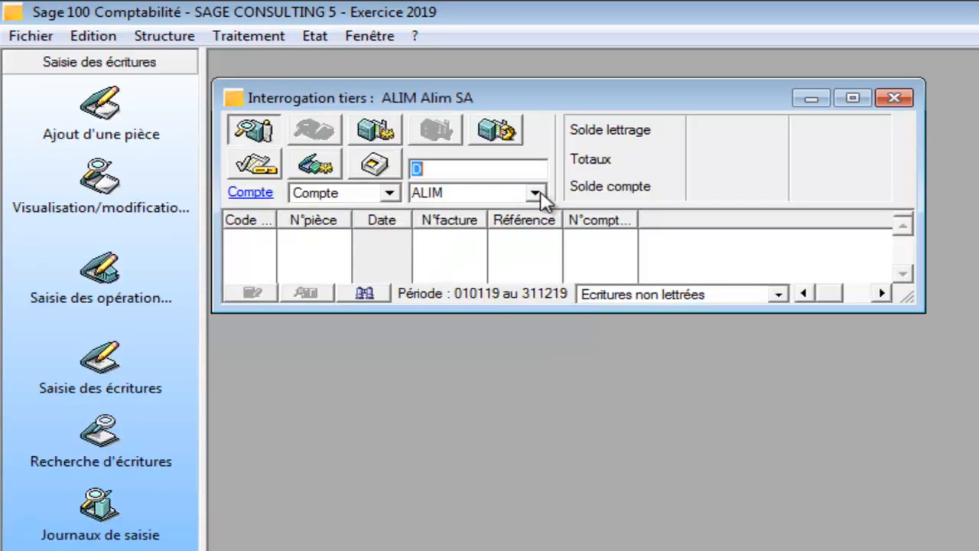
{"action": "left_click", "coordinate": [853, 98]}
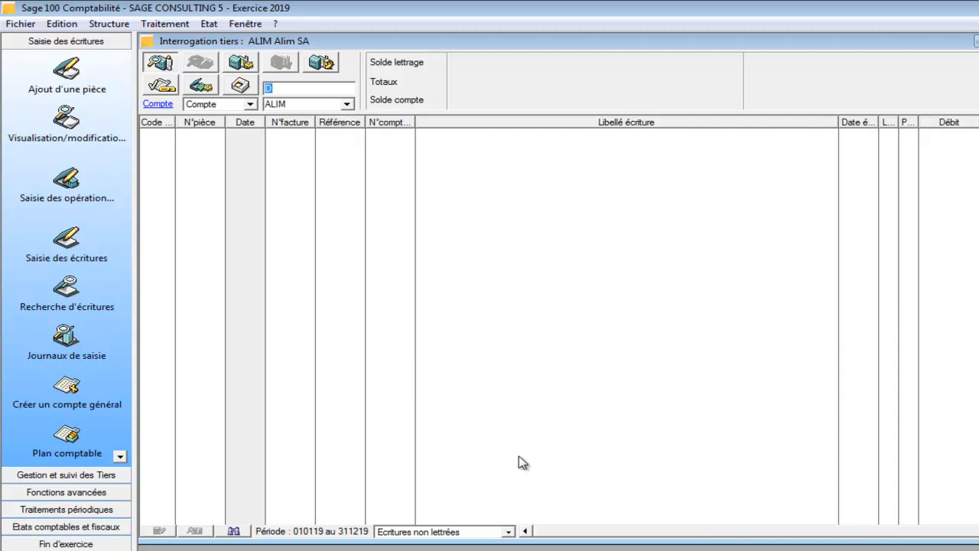
Step: Filter the ALIM query to Ecritures lettrées and examine invoice FACT 456/02/19 and its payment in piece 8
{"action": "left_click", "coordinate": [508, 532]}
{"action": "key", "text": "Up"}
{"action": "key", "text": "Return"}
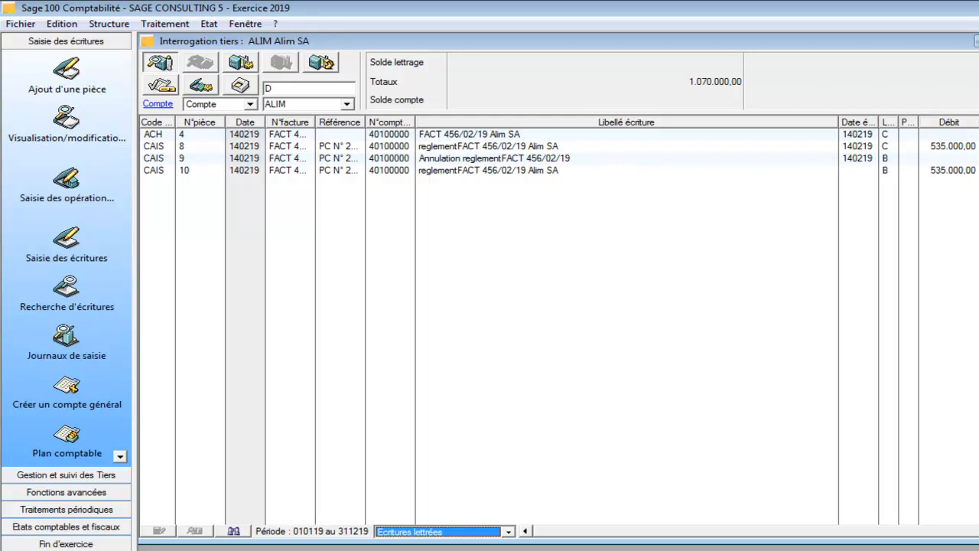
{"action": "left_click", "coordinate": [965, 134]}
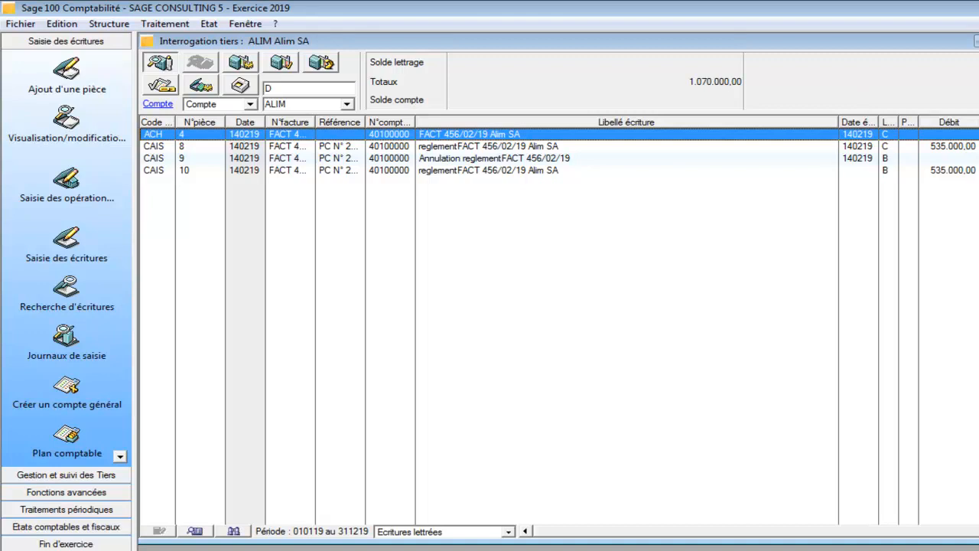
{"action": "left_click", "coordinate": [975, 146]}
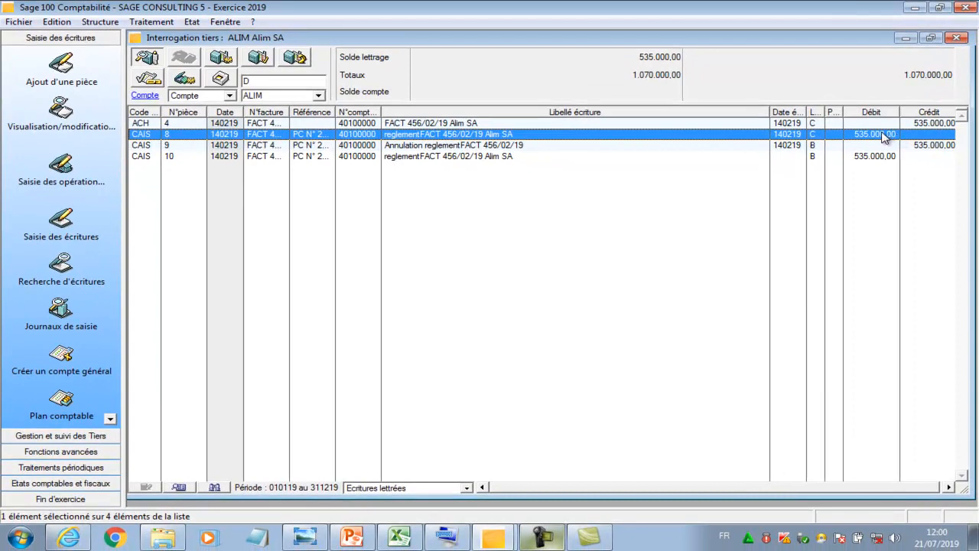
Step: Switch the third-party query to the landlord's account to review its lettered rent entries, and close the query
{"action": "left_click", "coordinate": [319, 96]}
{"action": "left_click", "coordinate": [319, 100]}
{"action": "key", "text": "Delete"}
{"action": "left_click", "coordinate": [319, 96]}
{"action": "left_click", "coordinate": [333, 123]}
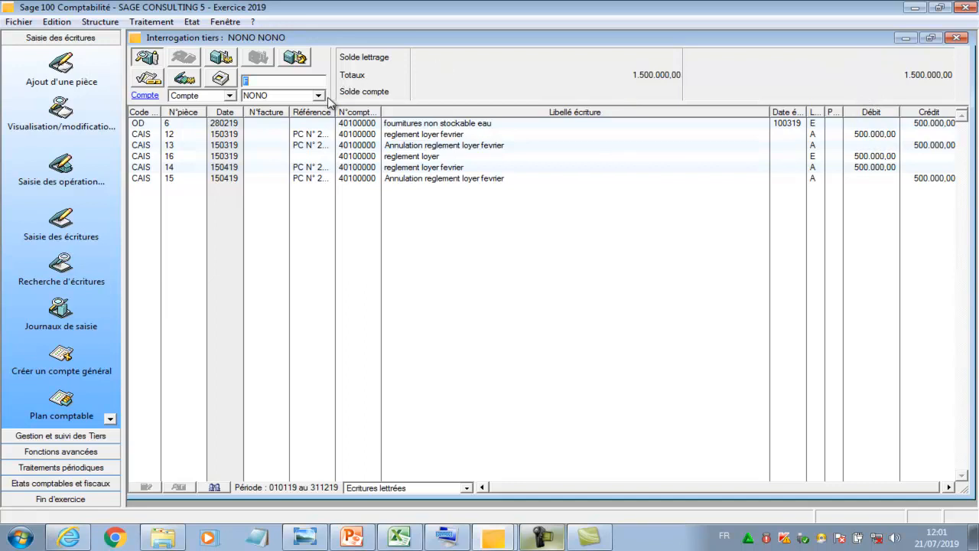
{"action": "left_click", "coordinate": [958, 38]}
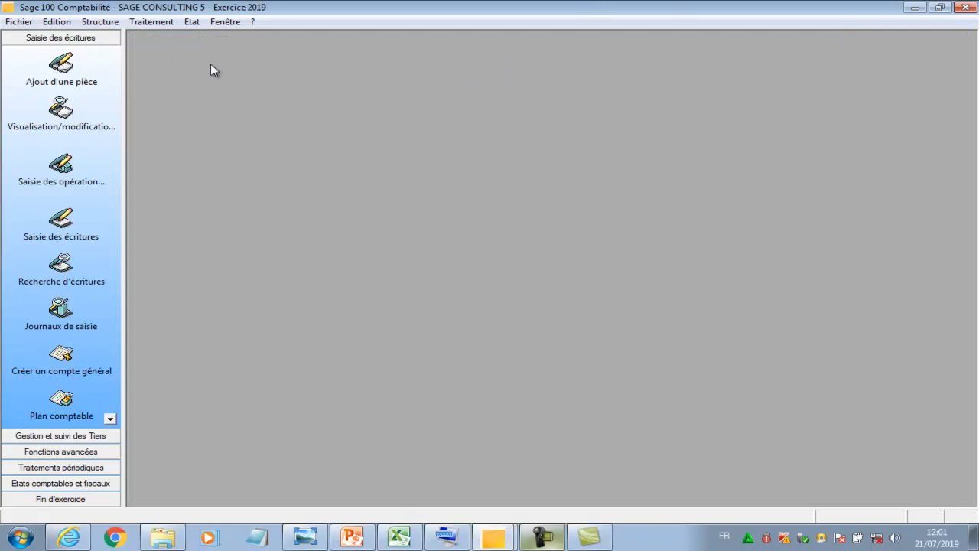
Step: Open the analytical query on Plan 1 for section 01000000 Production and maximize it to review the entries
{"action": "left_click", "coordinate": [160, 23]}
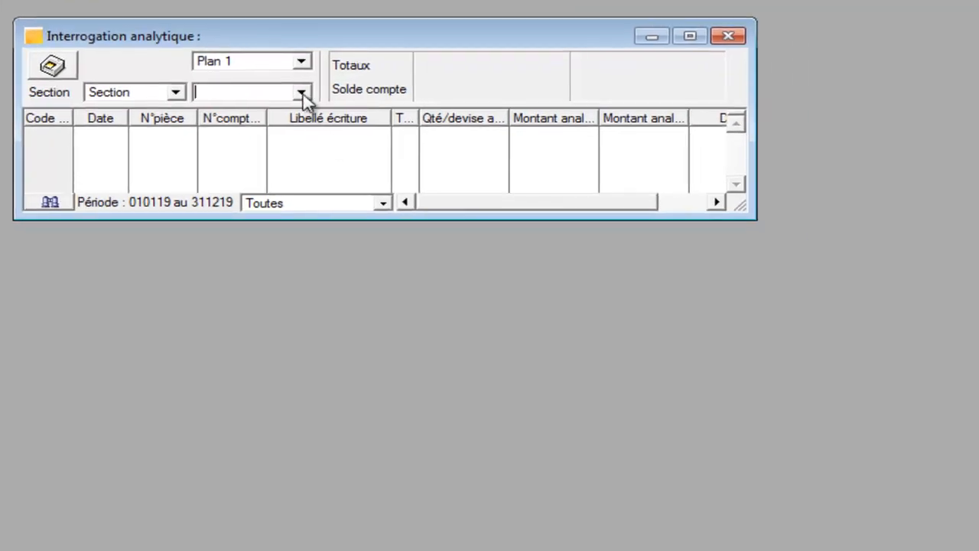
{"action": "left_click", "coordinate": [302, 62]}
{"action": "left_click", "coordinate": [277, 62]}
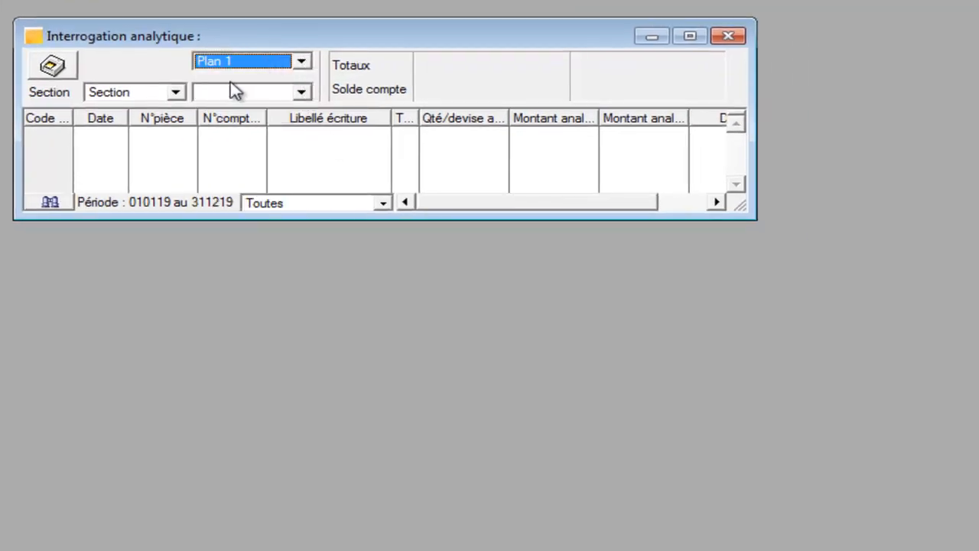
{"action": "left_click", "coordinate": [301, 97]}
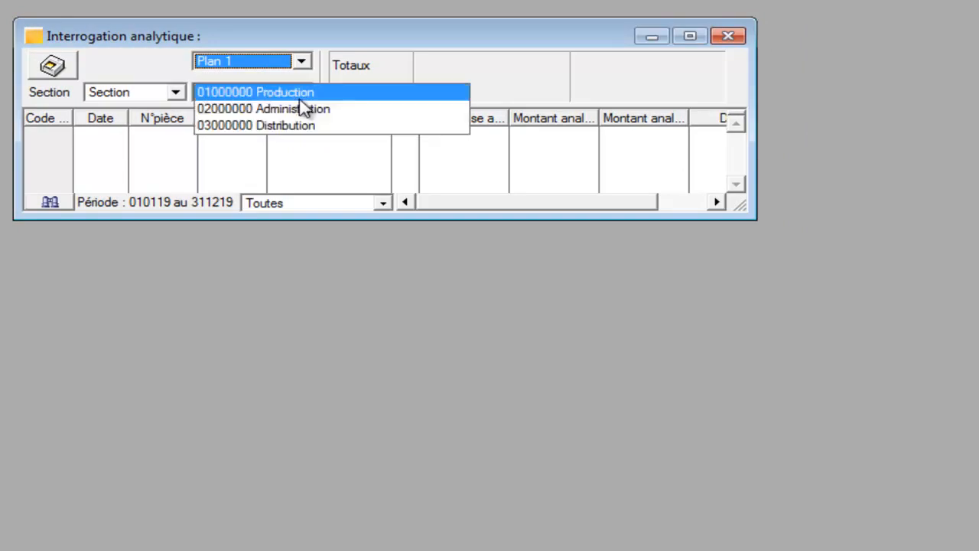
{"action": "left_click", "coordinate": [299, 97]}
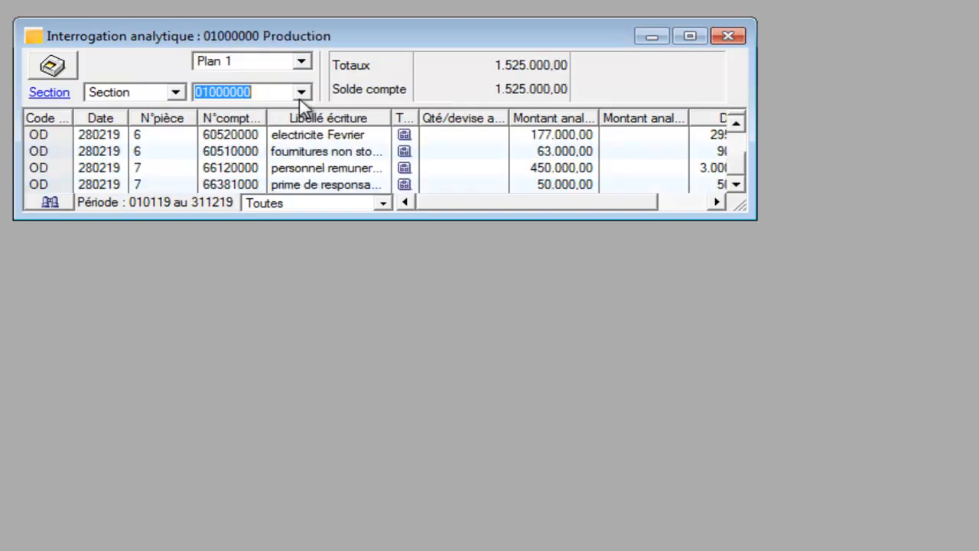
{"action": "left_click", "coordinate": [690, 36]}
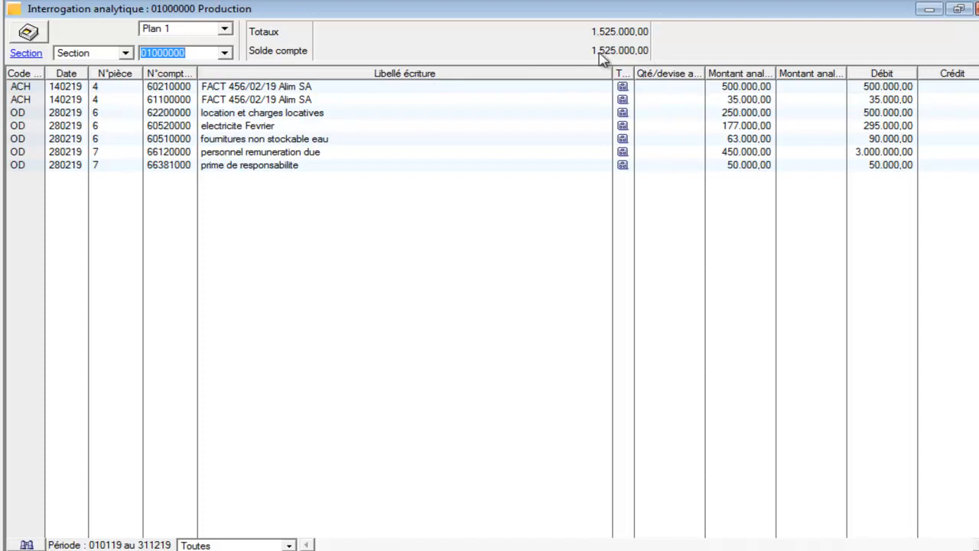
Step: Switch the analytical query to section 02000000 Administration, and close it after review
{"action": "key", "text": "BackSpace"}
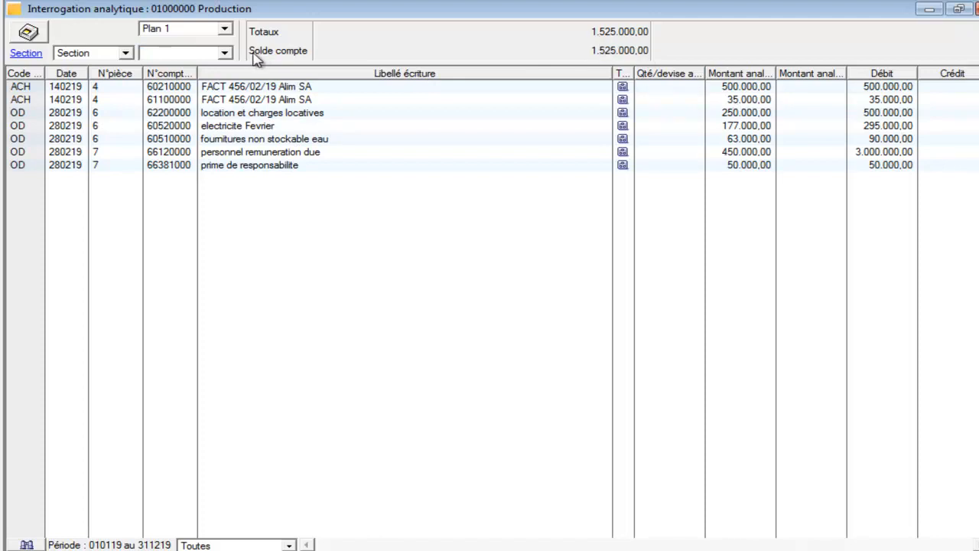
{"action": "left_click", "coordinate": [226, 54]}
{"action": "left_click", "coordinate": [222, 66]}
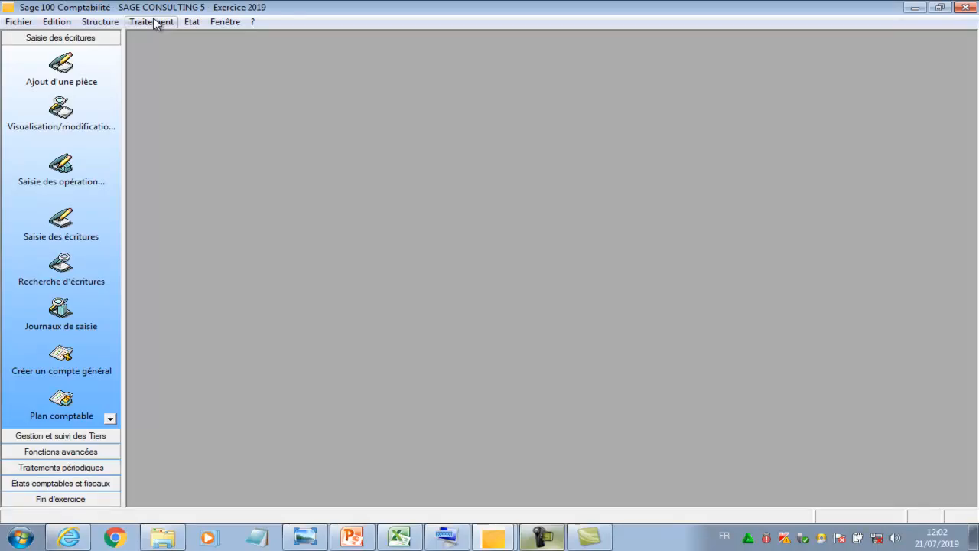
{"action": "left_click", "coordinate": [540, 538]}
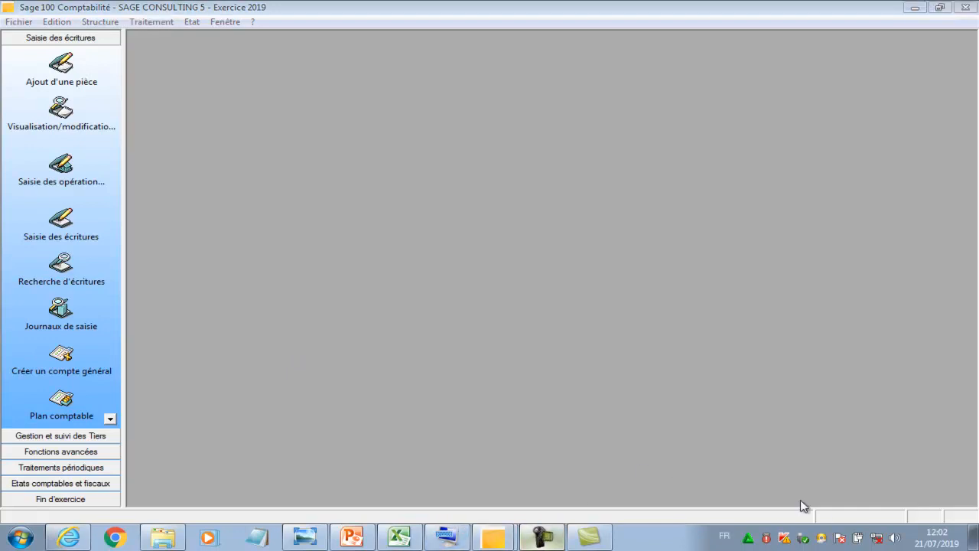